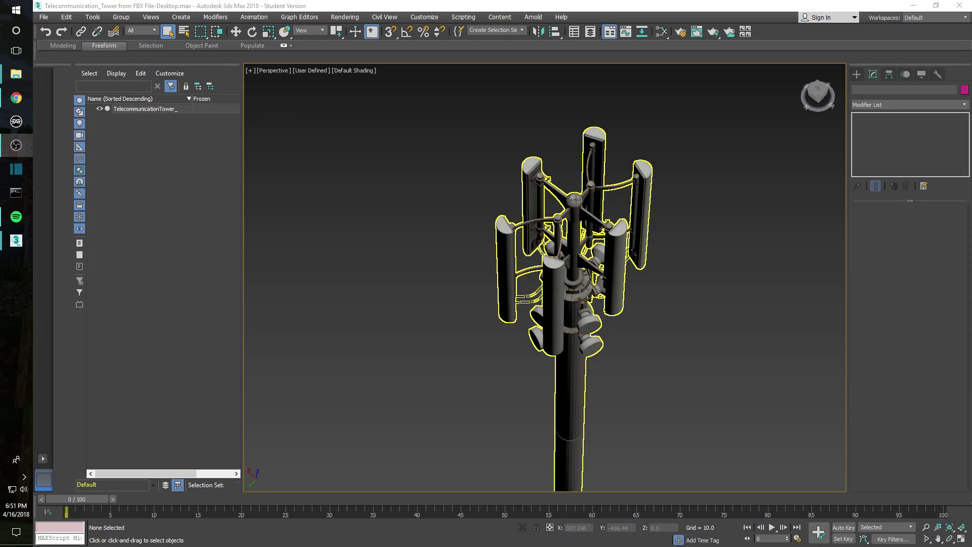
pyautogui.click(576, 199)
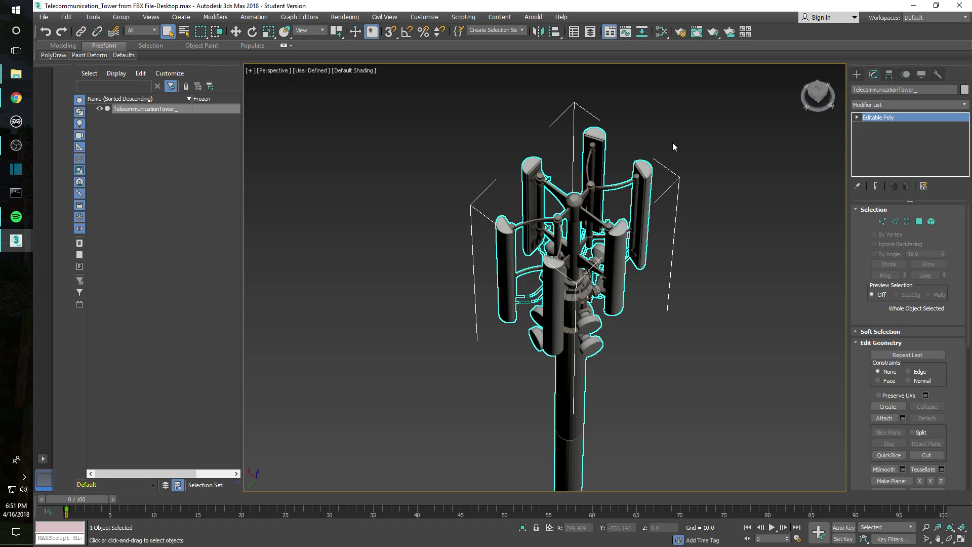
pyautogui.rightClick(569, 195)
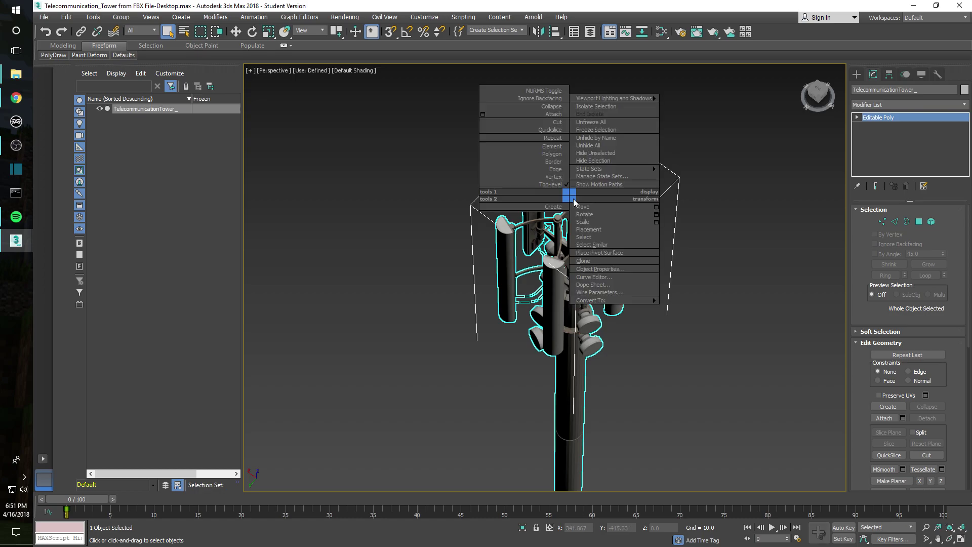
pyautogui.click(591, 269)
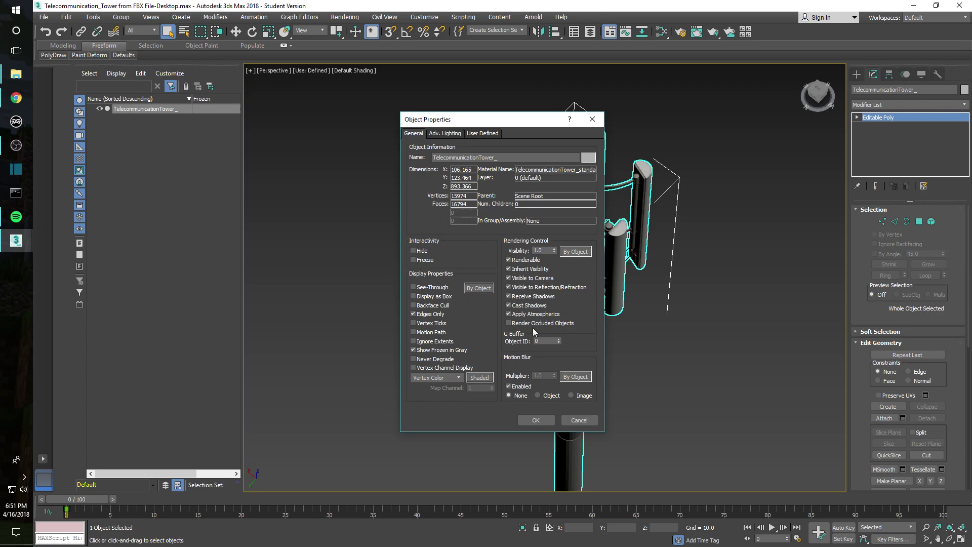
pyautogui.click(580, 421)
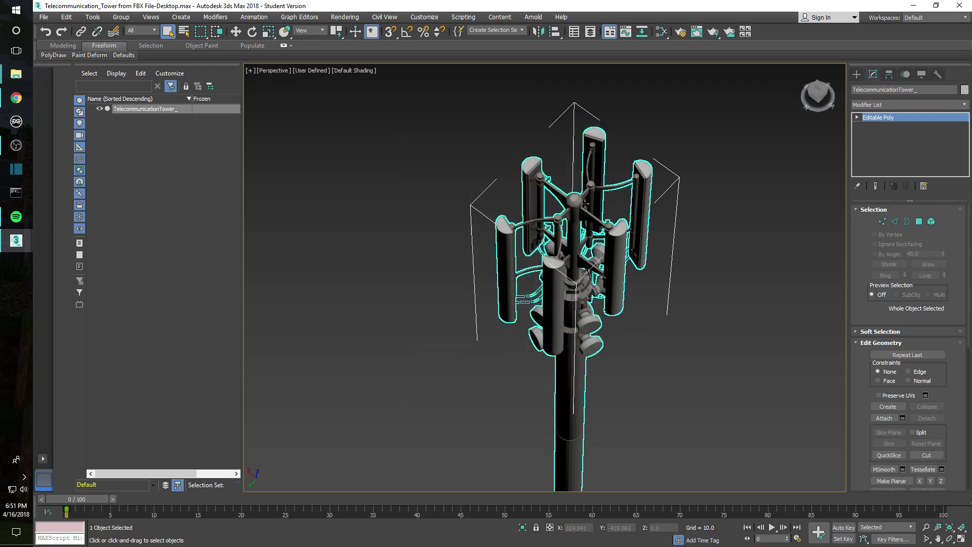
pyautogui.click(894, 105)
pyautogui.scroll(3, 900, 116)
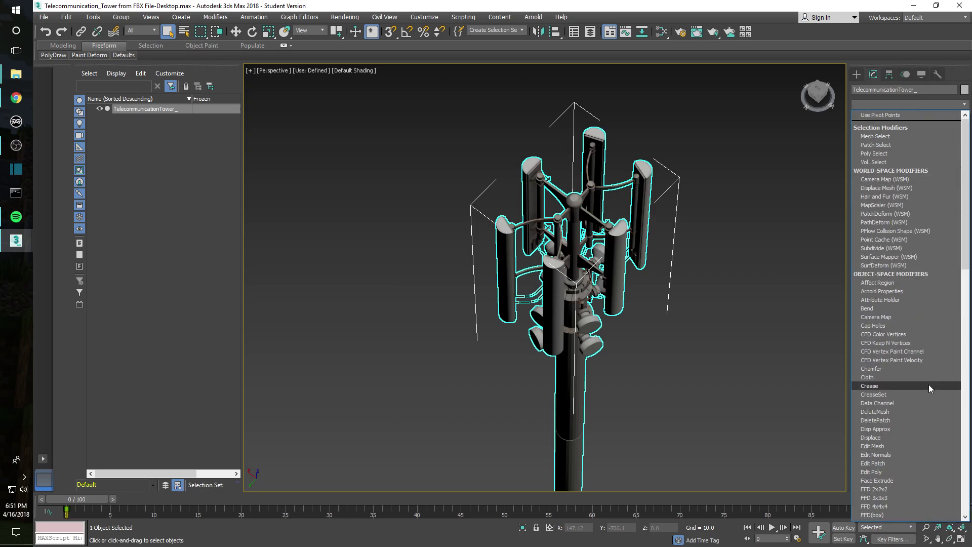
pyautogui.click(712, 243)
pyautogui.rightClick(643, 222)
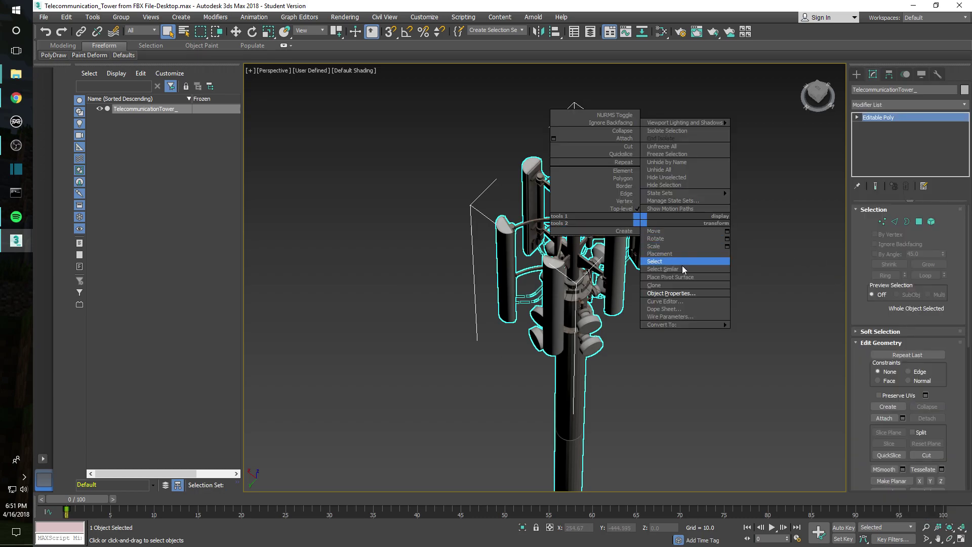
pyautogui.click(684, 293)
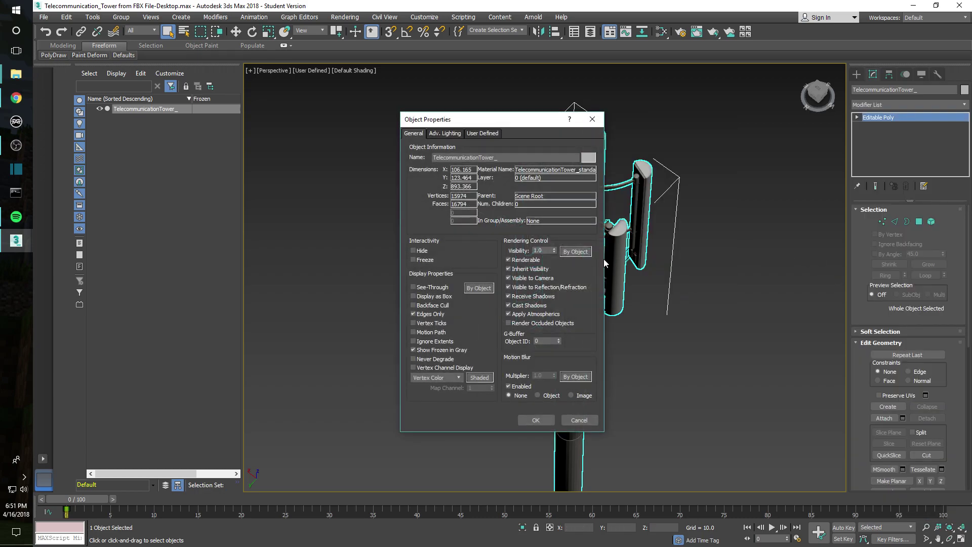
pyautogui.click(535, 420)
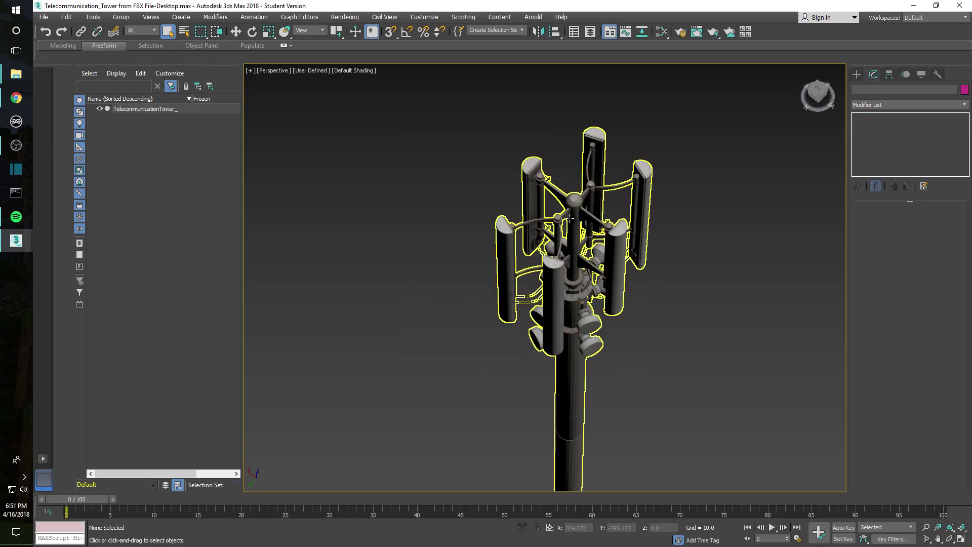
# Add a ProOptimizer modifier to the tower and calculate its statistics.
pyautogui.click(897, 101)
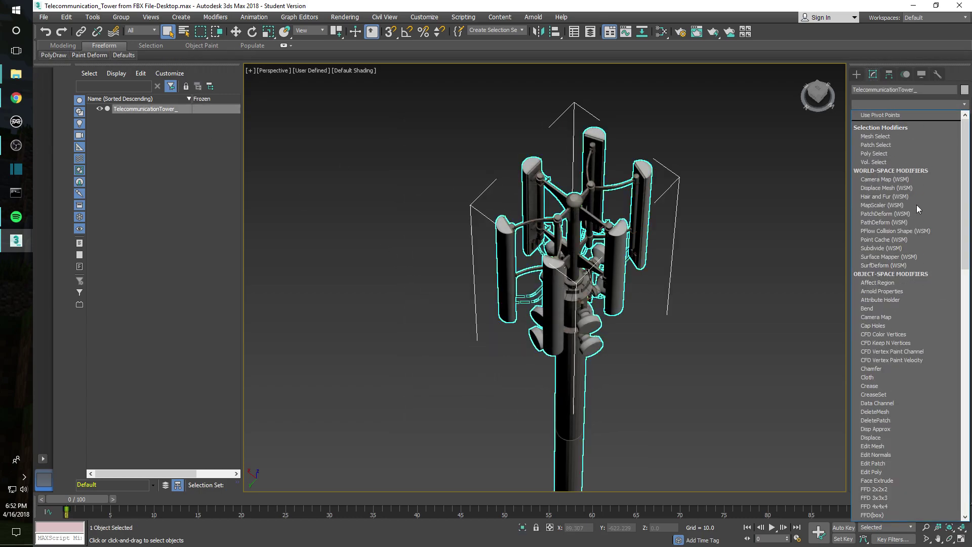
pyautogui.scroll(-3, 916, 363)
pyautogui.scroll(-7, 904, 374)
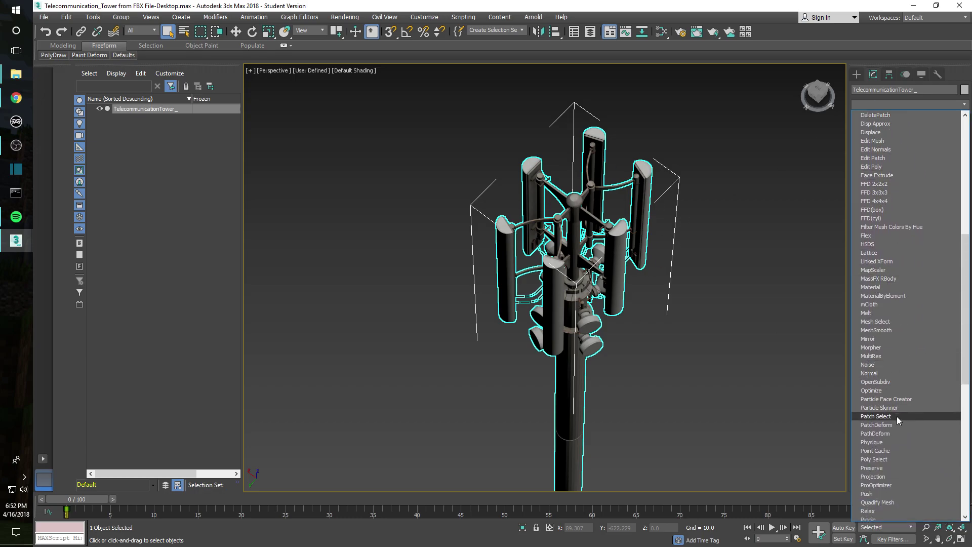
pyautogui.scroll(-2, 894, 418)
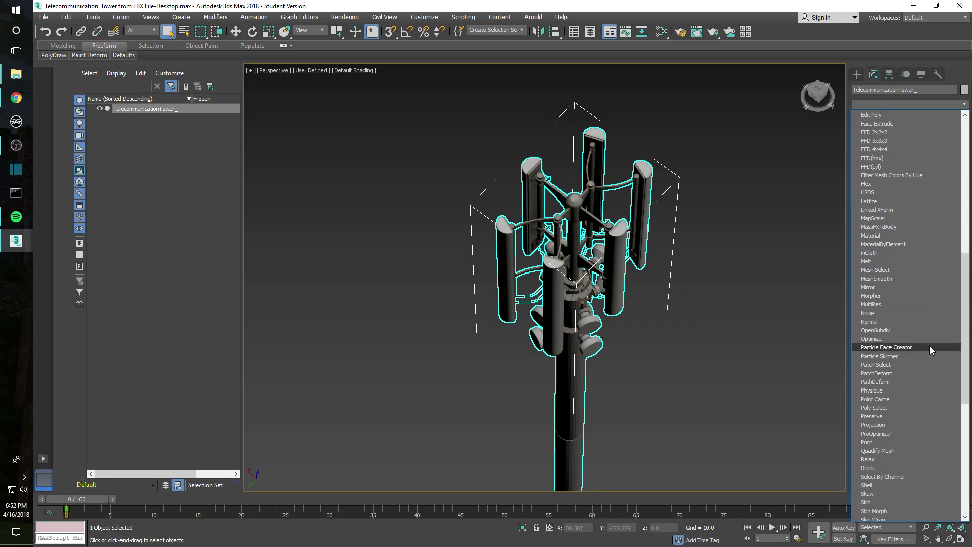
pyautogui.click(881, 434)
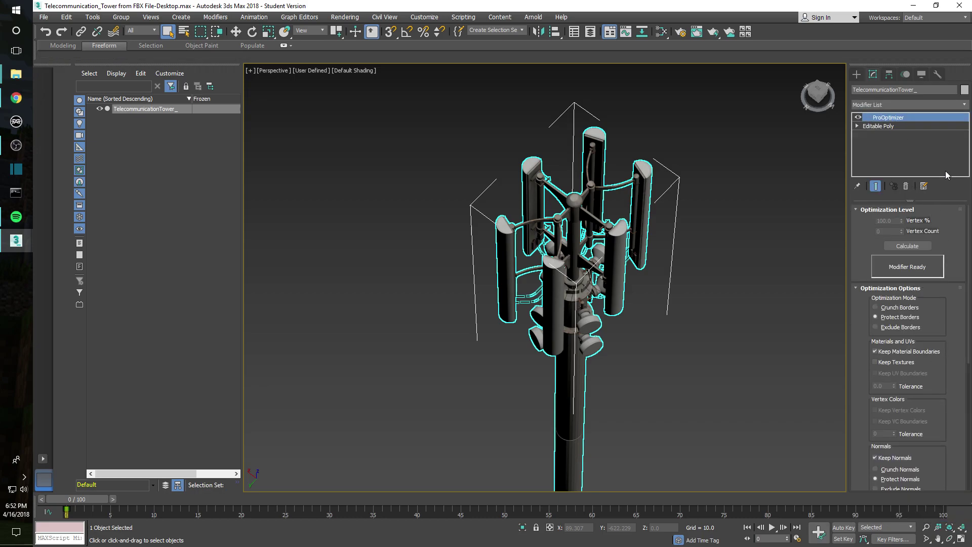
pyautogui.click(914, 248)
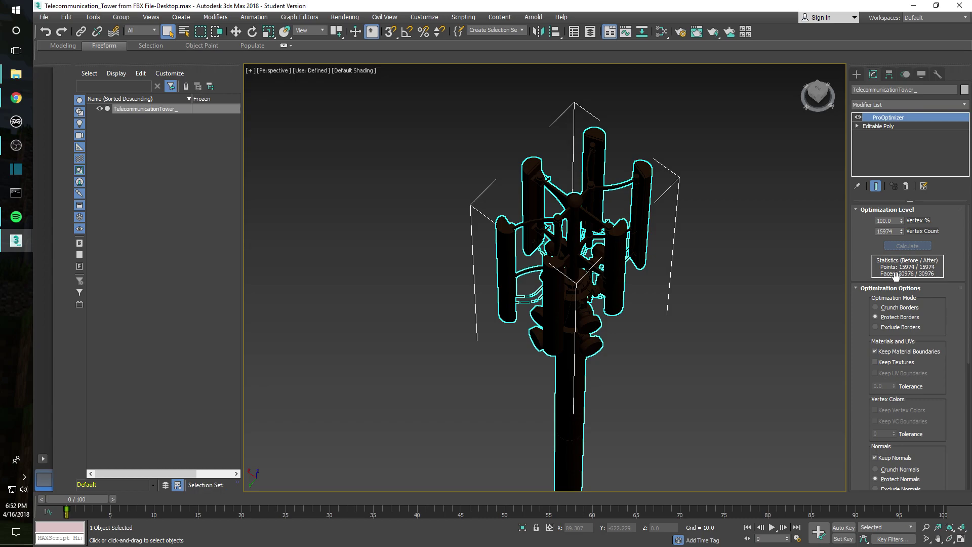
# Check the tower's face count of 30,976 in Object Properties.
pyautogui.rightClick(610, 242)
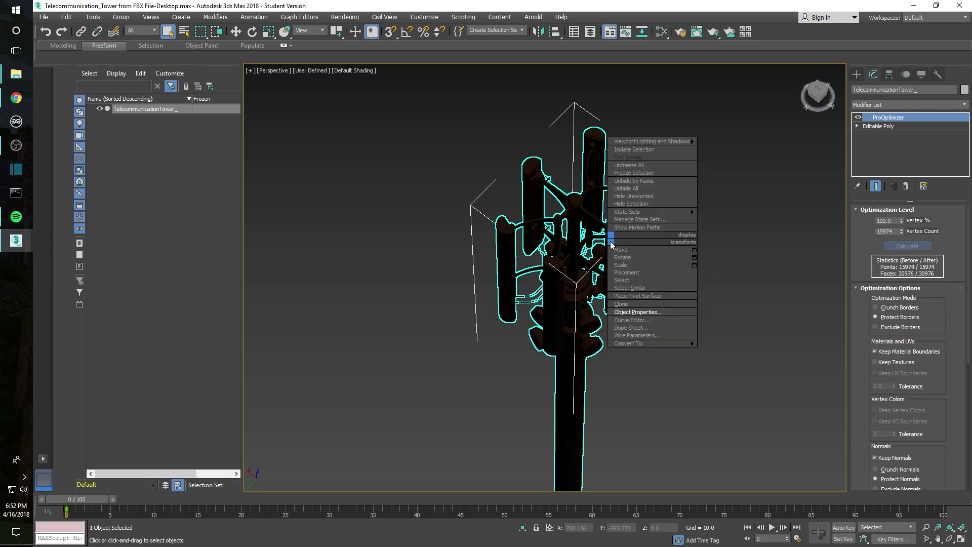
pyautogui.click(645, 311)
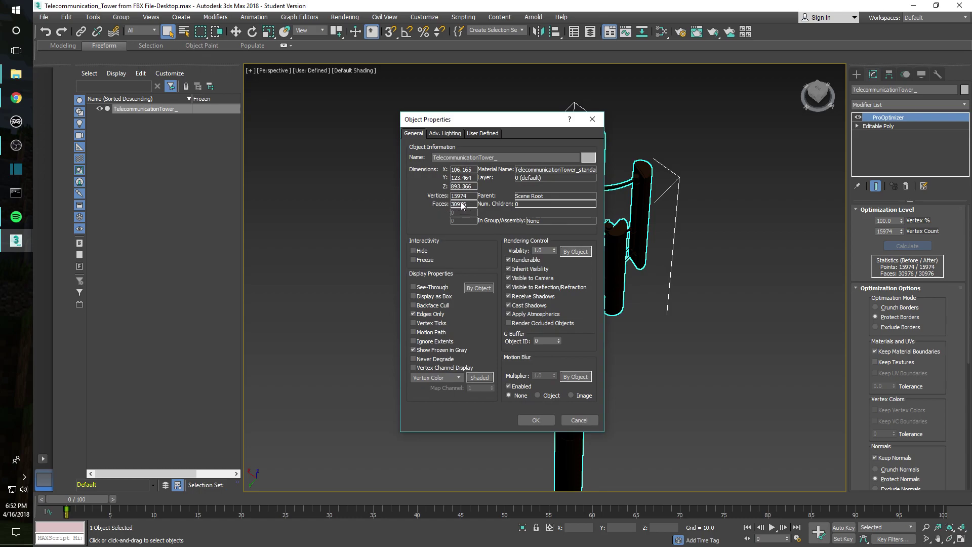
pyautogui.click(534, 420)
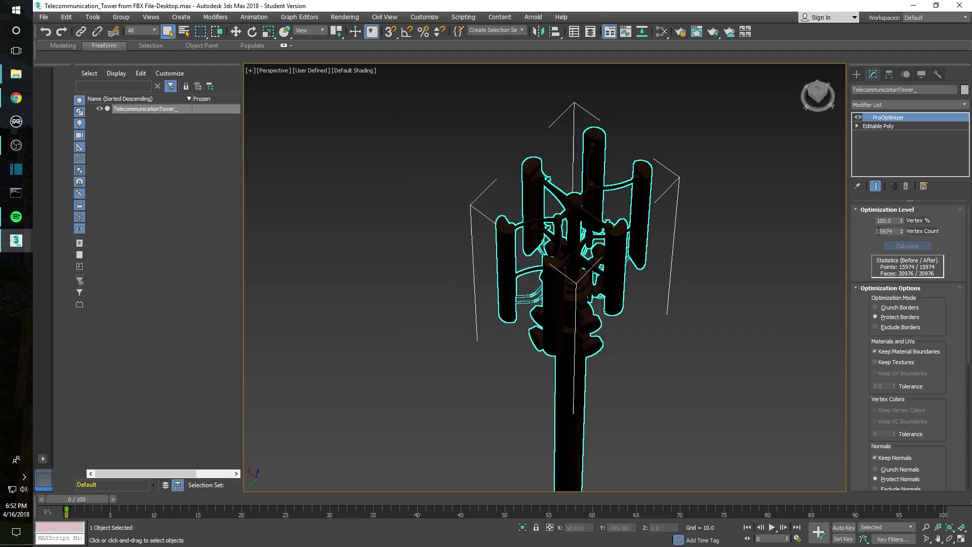
pyautogui.scroll(5, 570, 261)
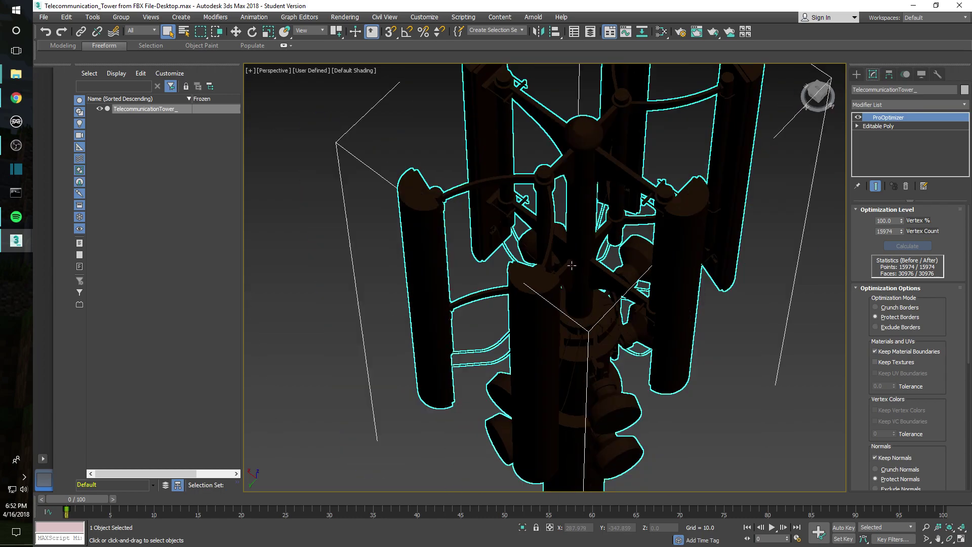
pyautogui.scroll(-4, 571, 266)
pyautogui.scroll(3, 572, 266)
pyautogui.scroll(-1, 877, 352)
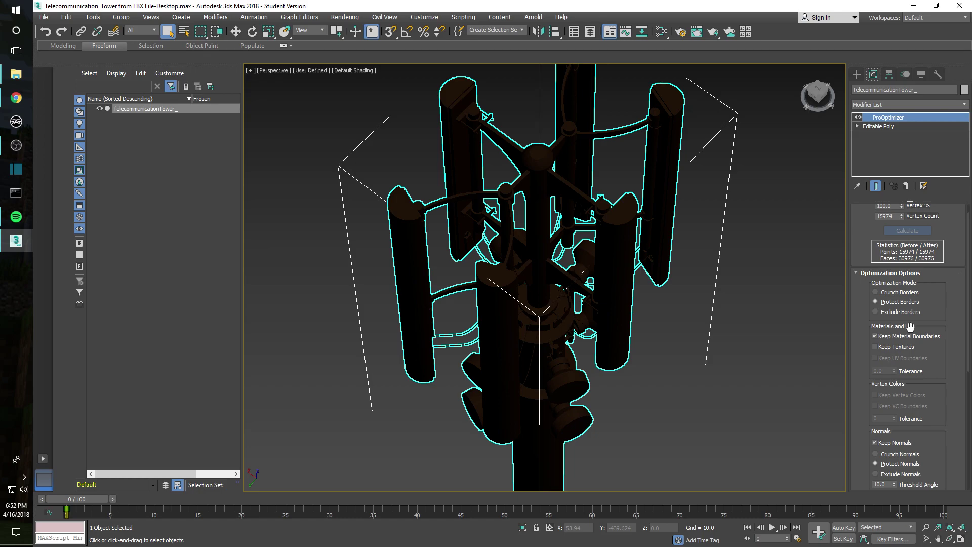
# Enable Keep Textures in ProOptimizer and recalculate the optimization.
pyautogui.click(875, 347)
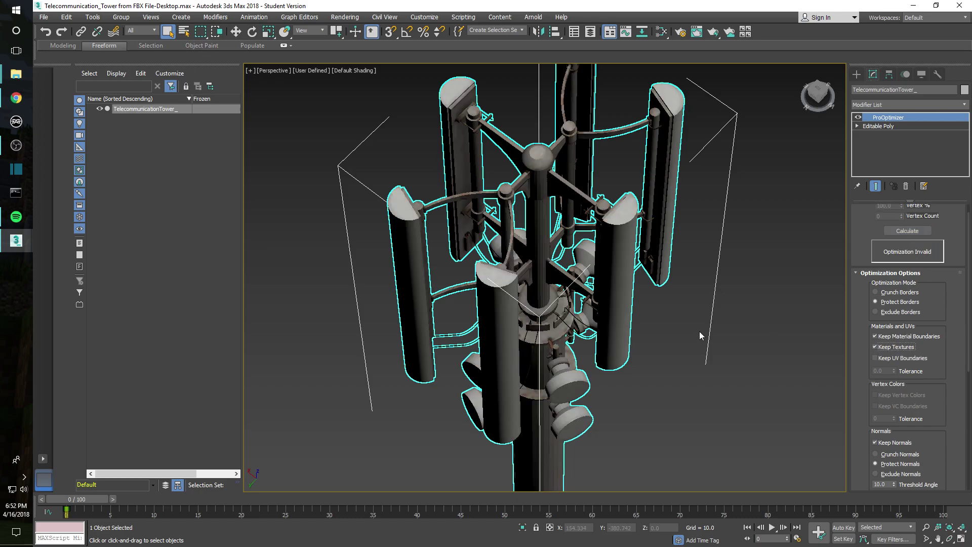
pyautogui.moveTo(633, 241); pyautogui.dragTo(604, 295, button='middle')
pyautogui.scroll(1, 945, 331)
pyautogui.click(908, 246)
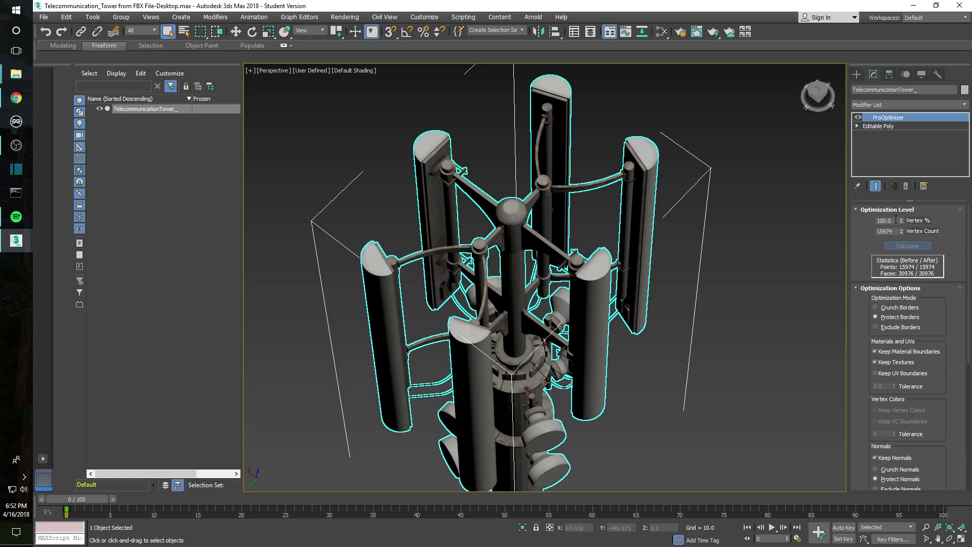
# Set ProOptimizer's Vertex % to 60, reducing the tower to 18,332 faces.
pyautogui.moveTo(896, 220); pyautogui.dragTo(866, 218)
pyautogui.write('60')
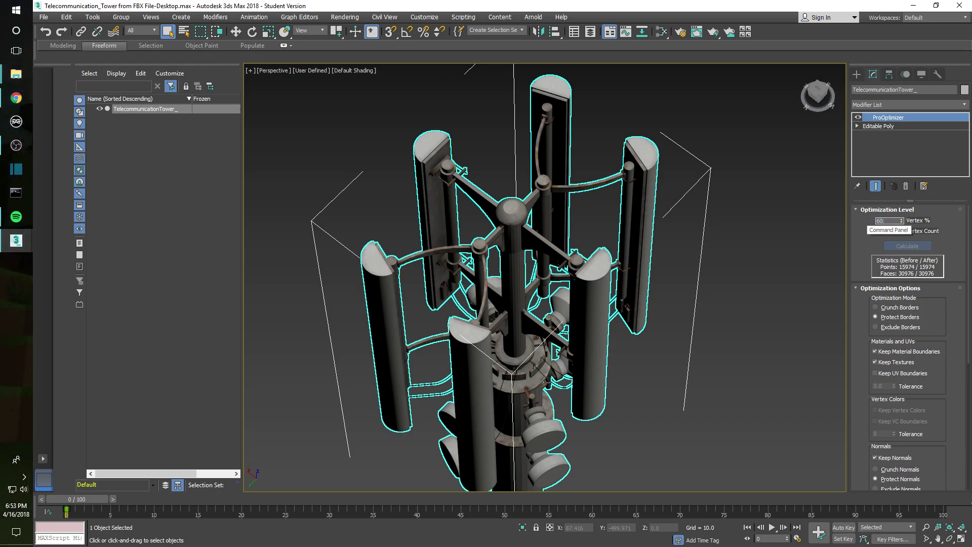
pyautogui.press('Return')
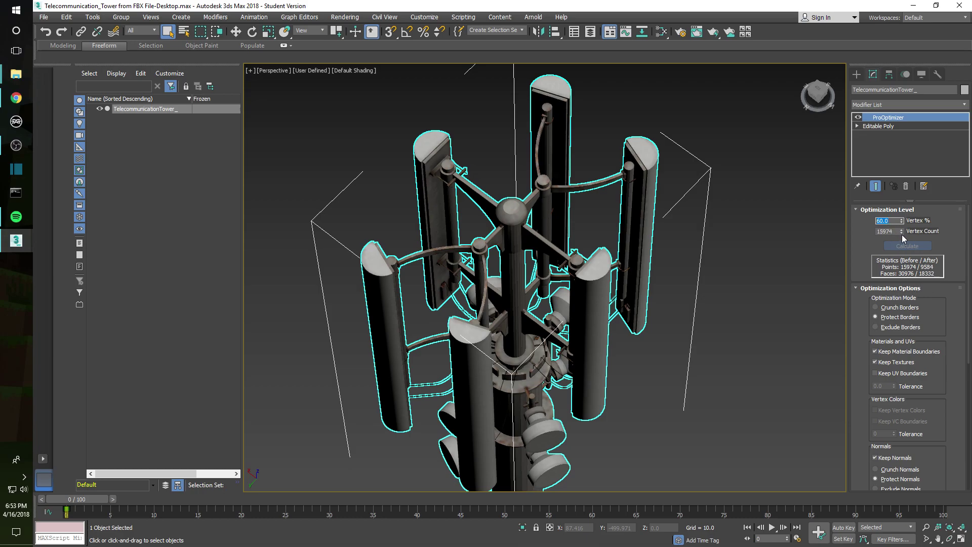
pyautogui.click(754, 234)
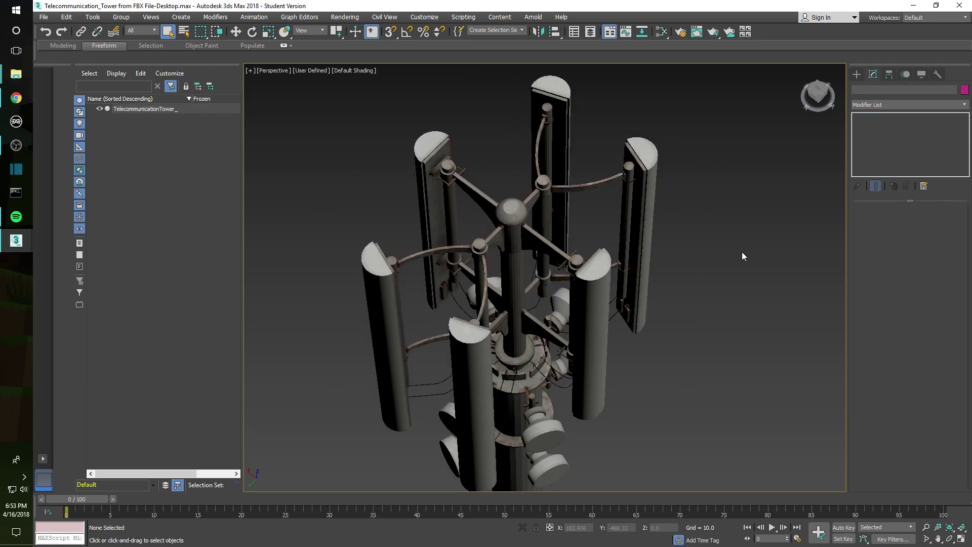
pyautogui.click(577, 268)
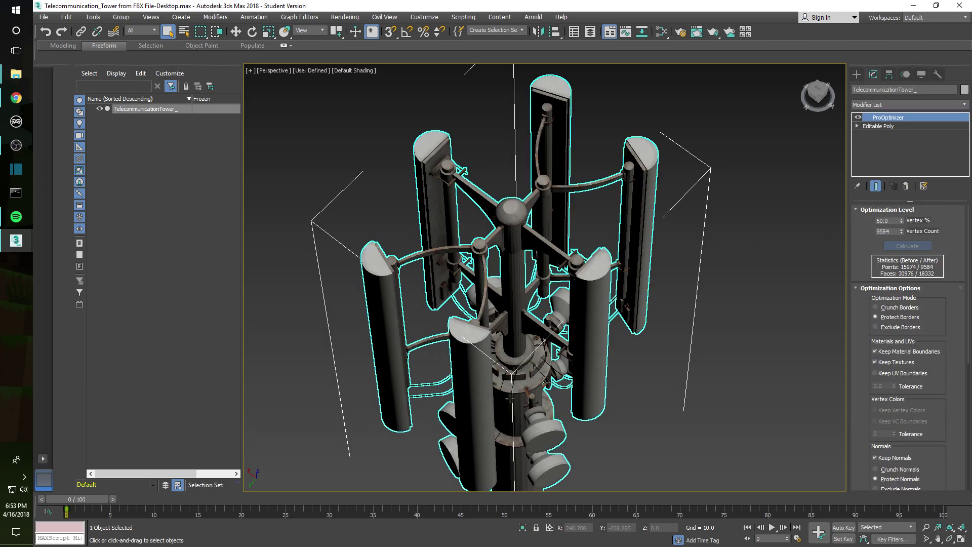
# Pan and zoom the Perspective viewport to frame the optimized tower.
pyautogui.moveTo(509, 399); pyautogui.dragTo(658, 302, button='middle')
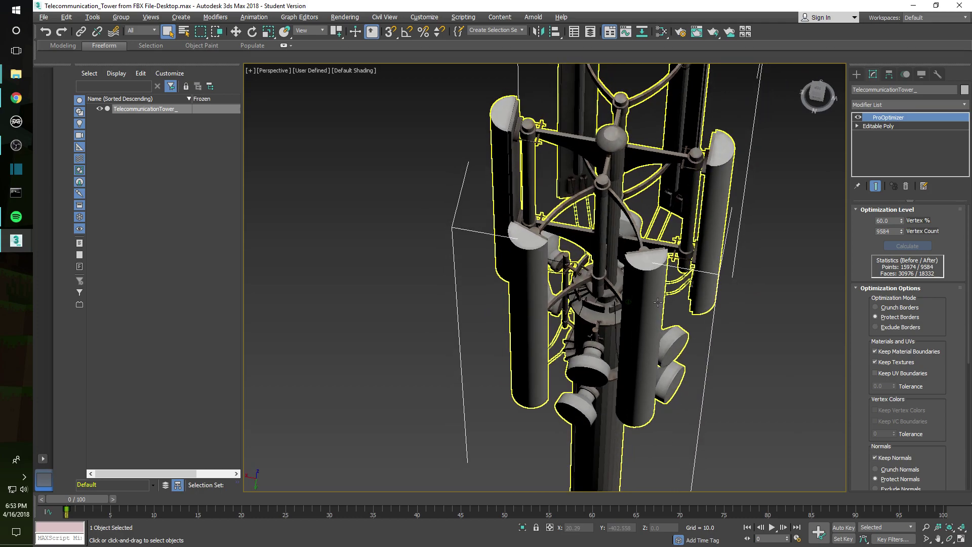
pyautogui.scroll(-5, 658, 302)
pyautogui.scroll(8, 711, 237)
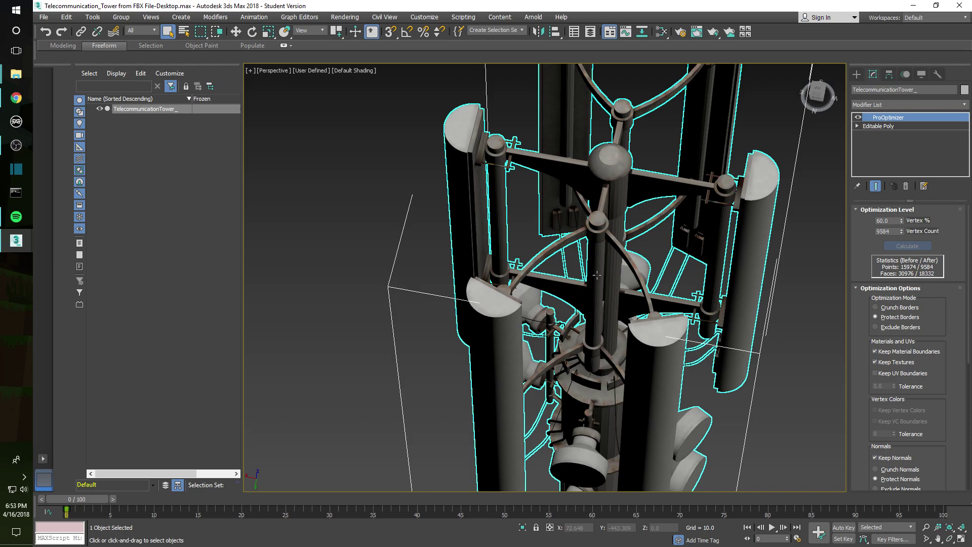
pyautogui.scroll(-5, 617, 277)
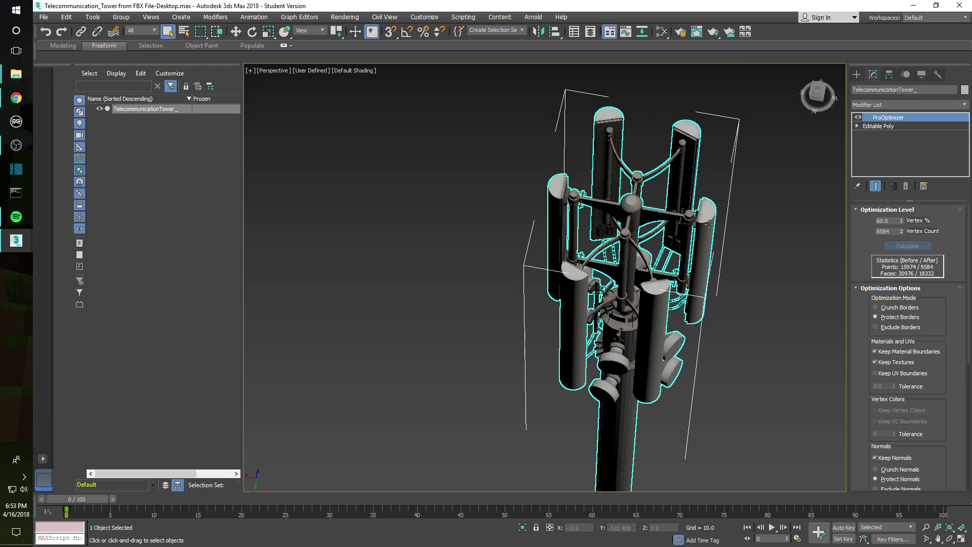
pyautogui.scroll(-3, 619, 305)
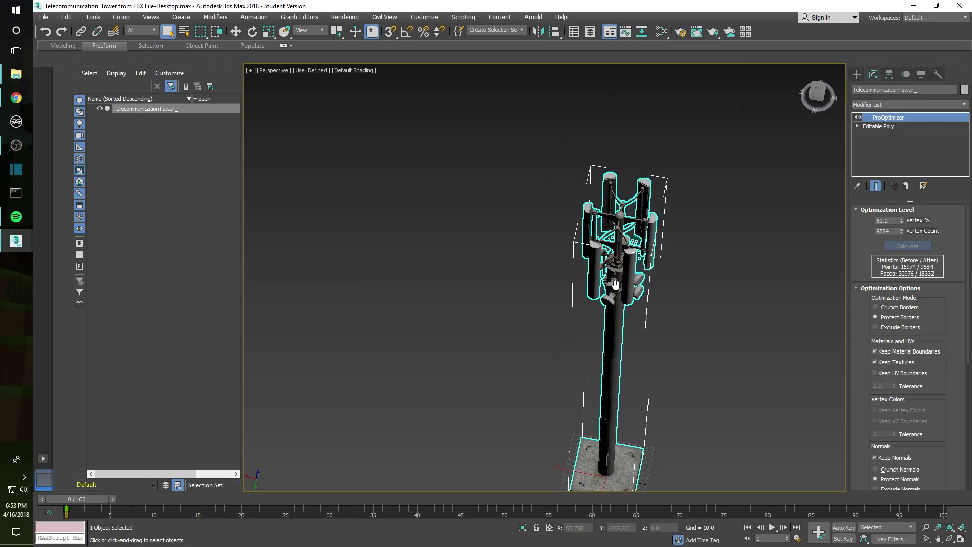
pyautogui.moveTo(615, 284); pyautogui.dragTo(601, 240, button='middle')
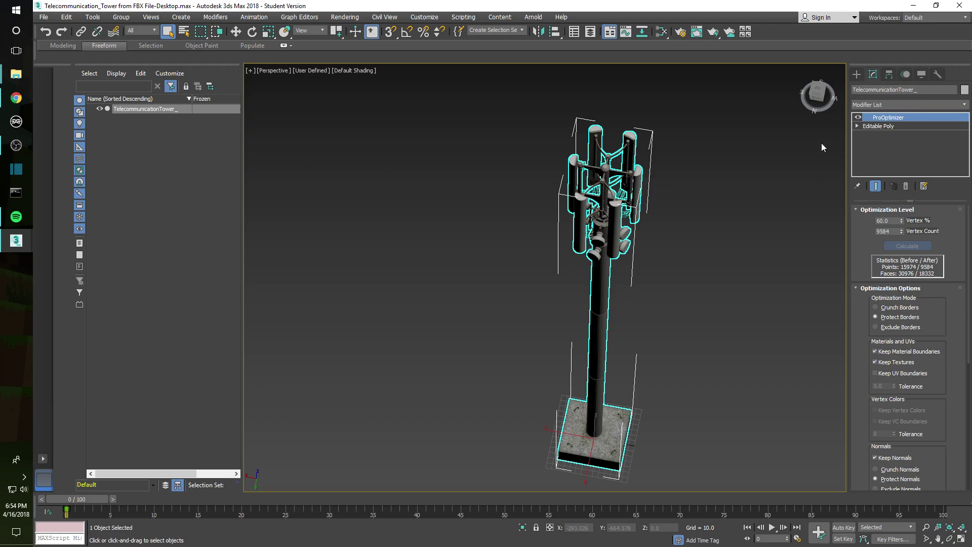
# In the Create panel, settle on Geometry > Standard Primitives and switch the viewport to Orthographic.
pyautogui.click(855, 75)
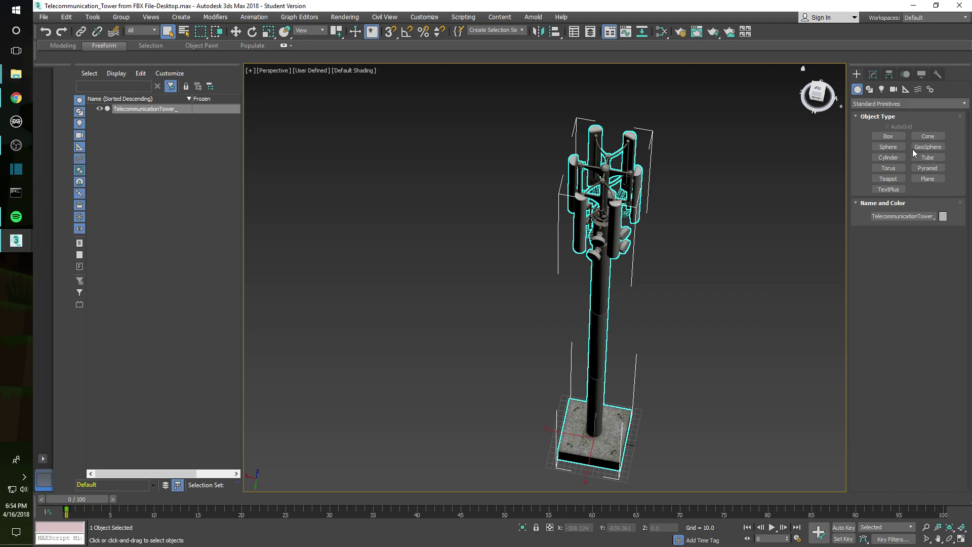
pyautogui.click(869, 91)
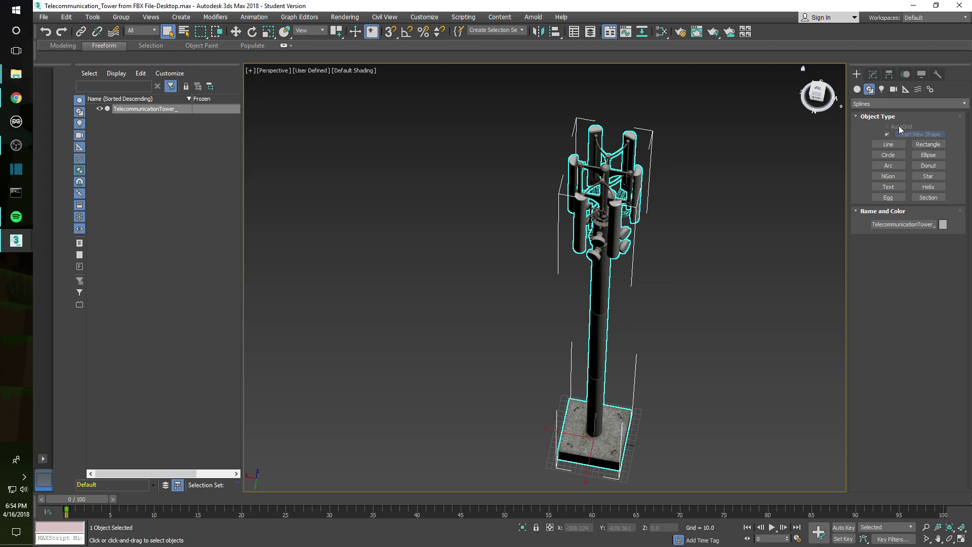
pyautogui.click(882, 90)
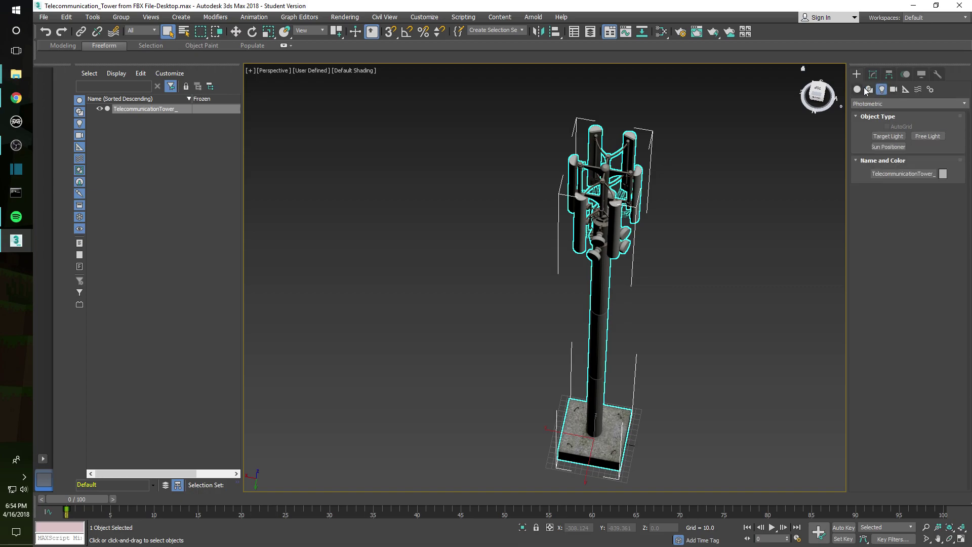
pyautogui.click(869, 90)
pyautogui.click(859, 89)
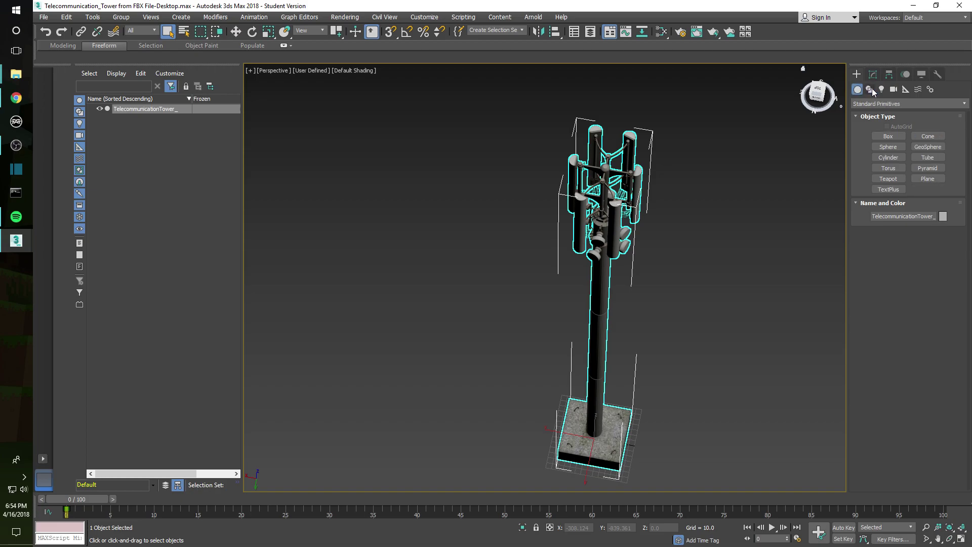
pyautogui.click(898, 103)
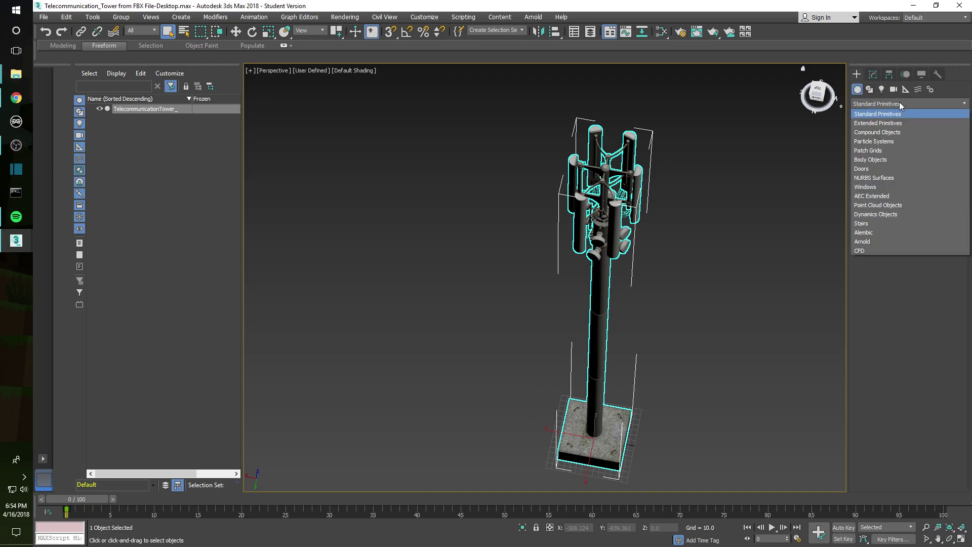
pyautogui.click(877, 278)
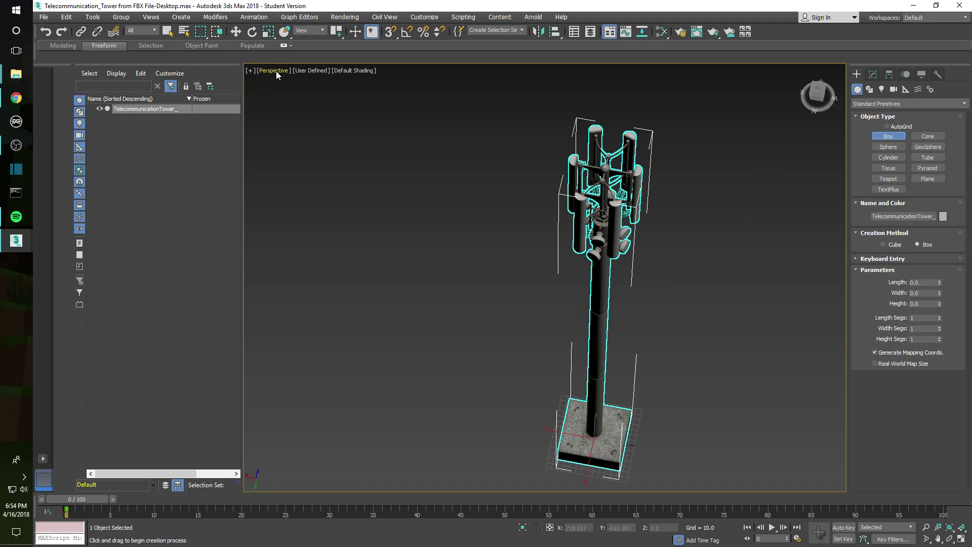
pyautogui.click(276, 71)
pyautogui.click(310, 119)
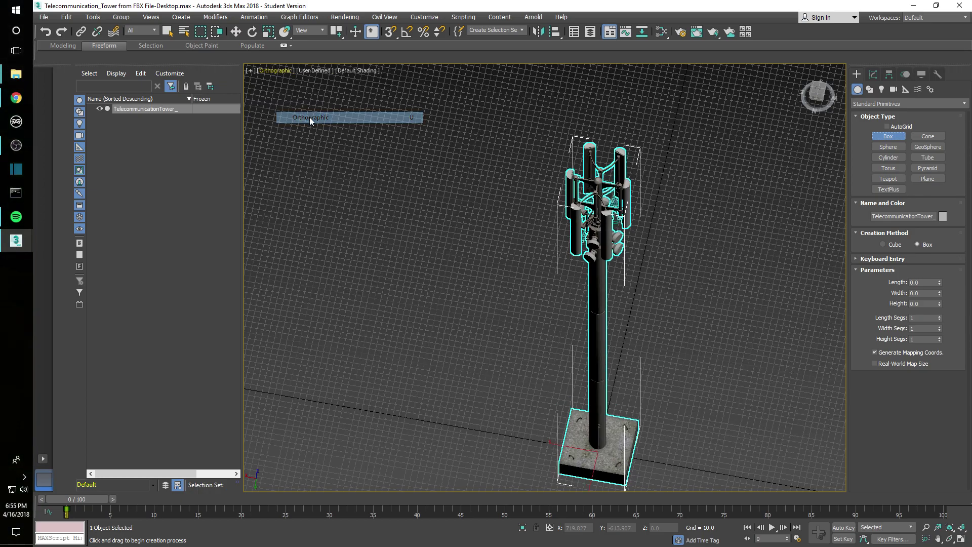
# In top view, draw Box001's 125.427 by 108.797 footprint over the tower base.
pyautogui.click(817, 91)
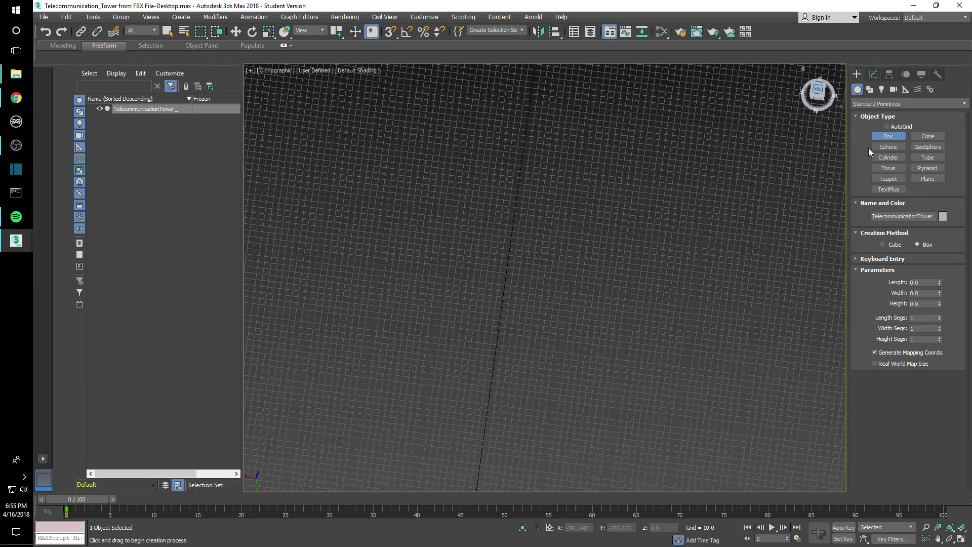
pyautogui.moveTo(707, 147); pyautogui.dragTo(654, 390, button='middle')
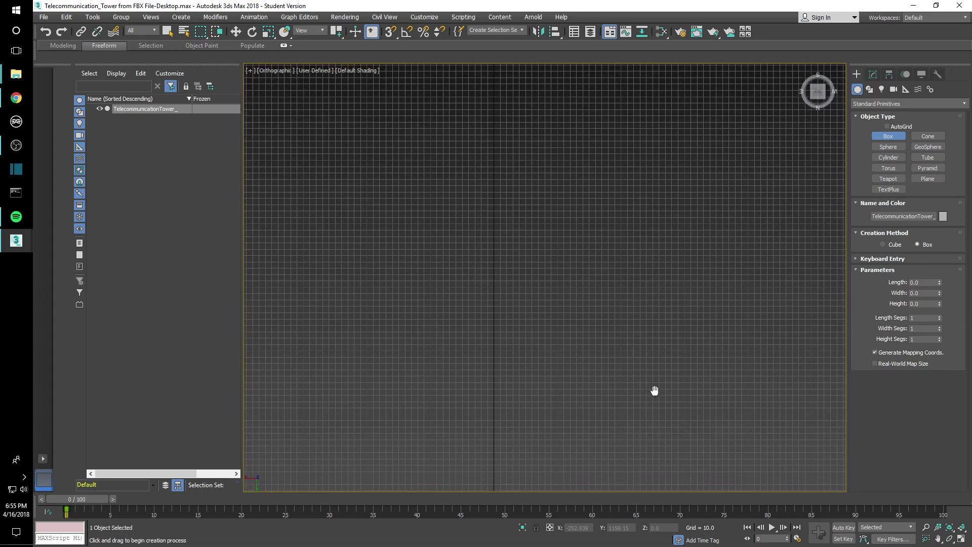
pyautogui.scroll(-8, 622, 239)
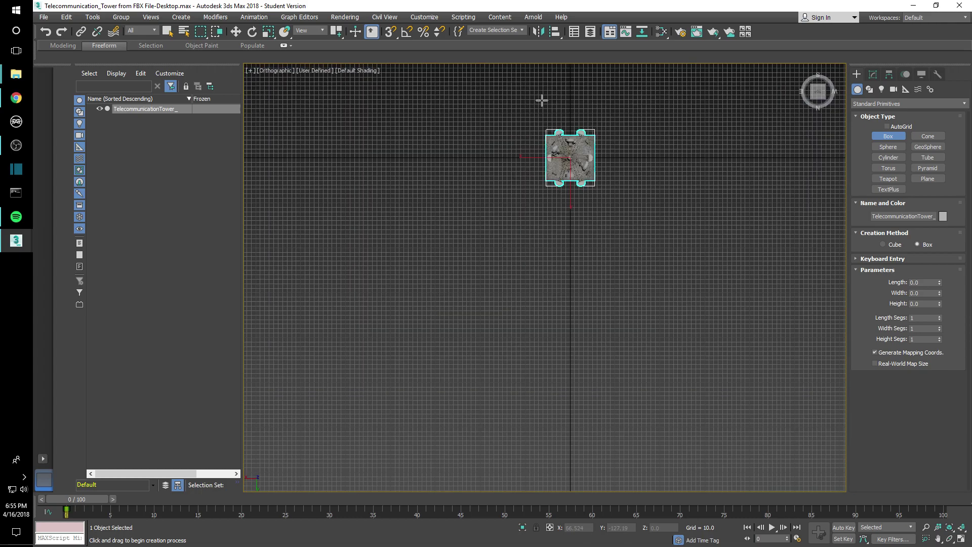
pyautogui.scroll(8, 687, 240)
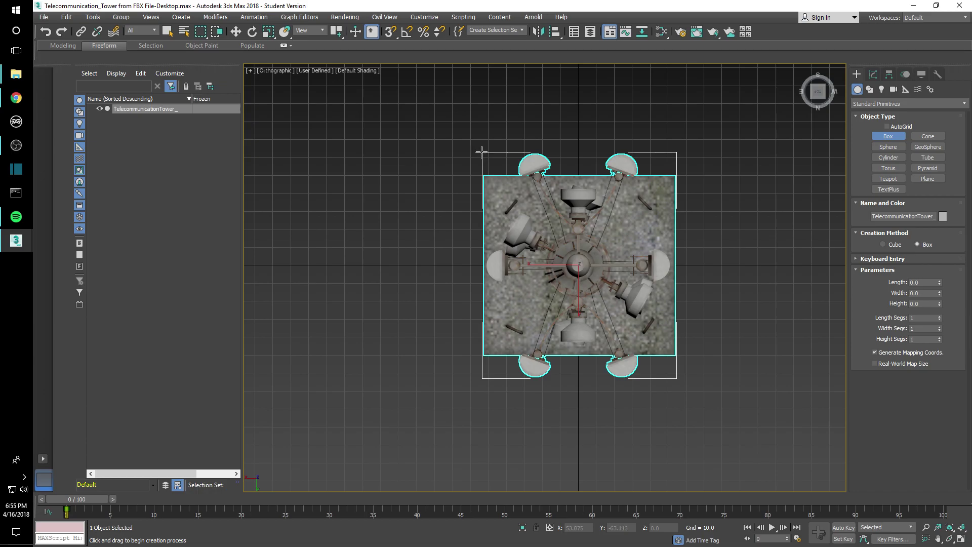
pyautogui.moveTo(481, 152); pyautogui.dragTo(677, 377)
pyautogui.click(678, 377)
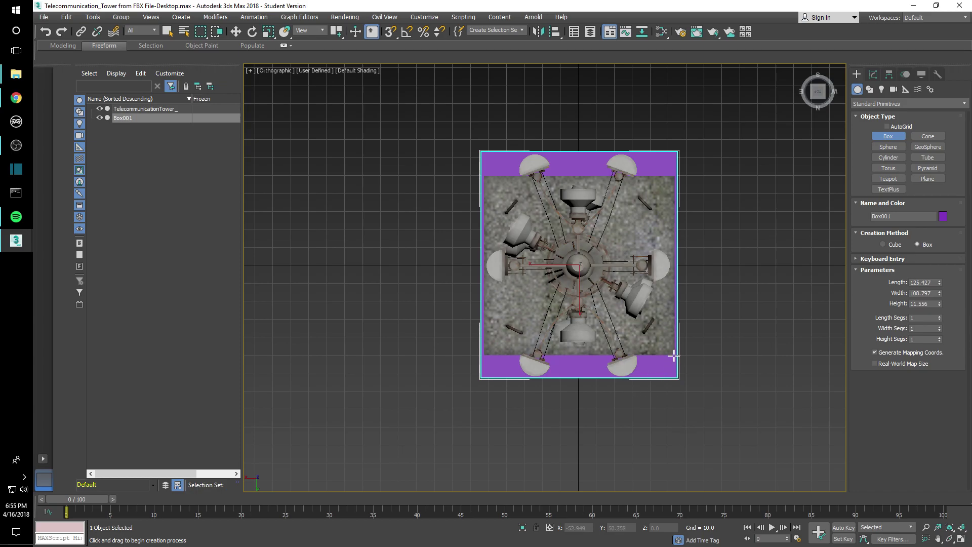
pyautogui.keyDown('alt'); pyautogui.moveTo(673, 353); pyautogui.dragTo(690, 310, button='middle'); pyautogui.keyUp('alt')
# Set Box001's height to 897.544 to enclose the tower, then end box creation.
pyautogui.scroll(-10, 552, 360)
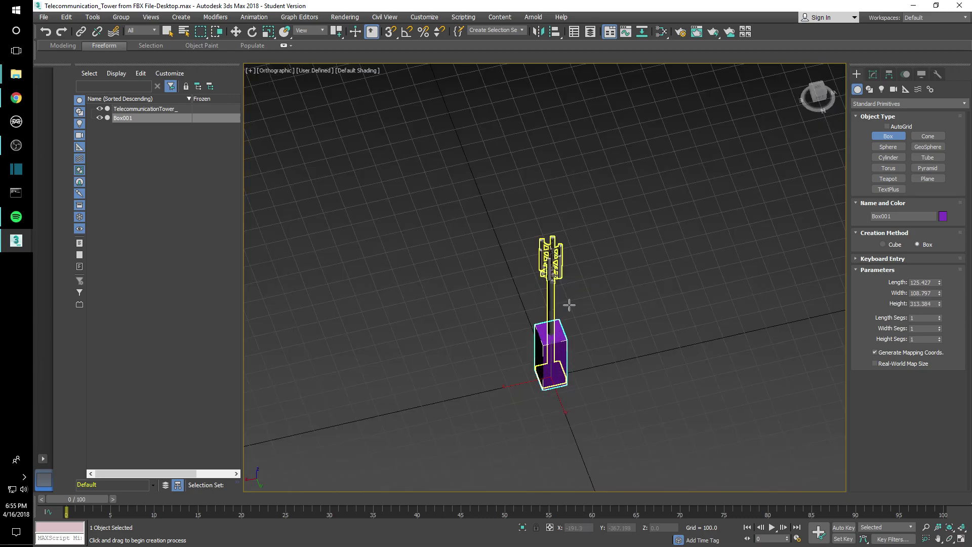
pyautogui.scroll(8, 570, 172)
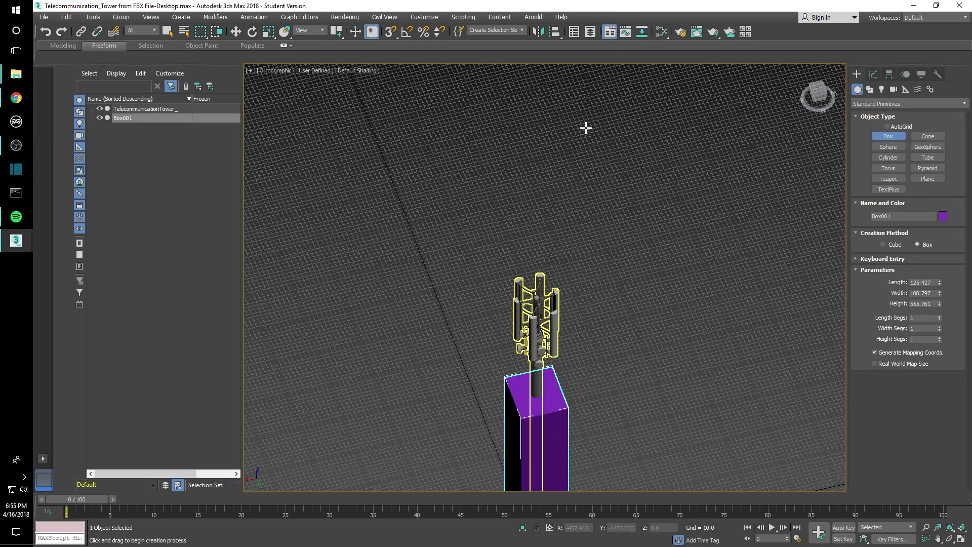
pyautogui.scroll(-2, 585, 129)
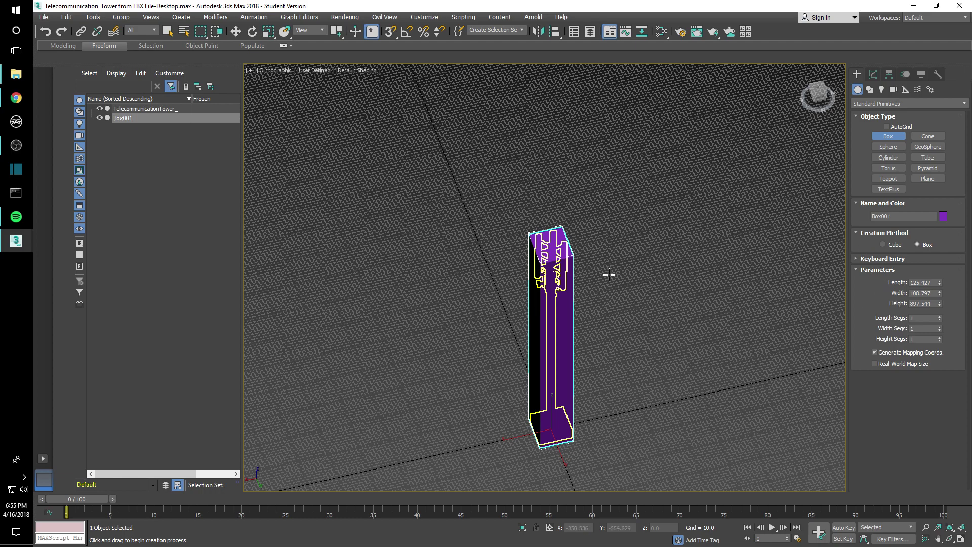
pyautogui.hotkey('alt', 'x')
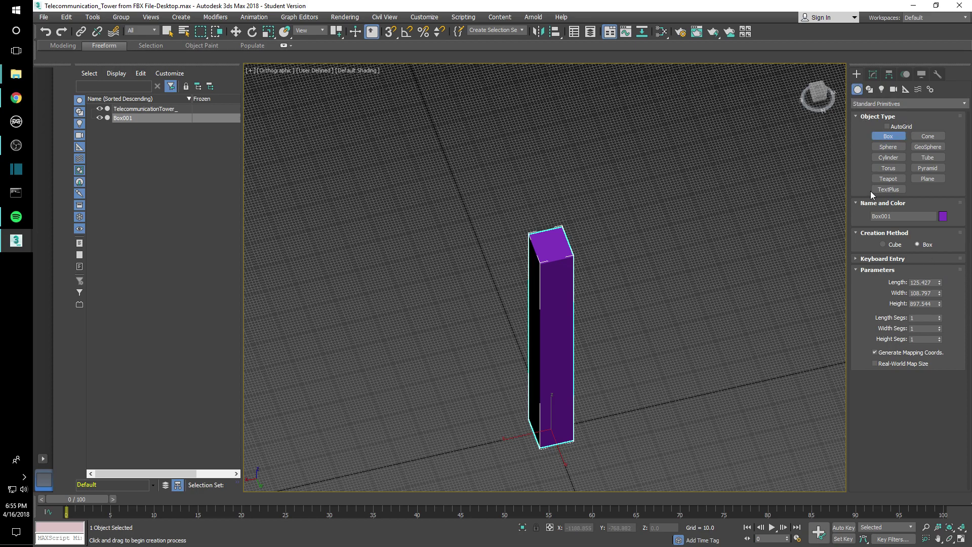
pyautogui.press('q')
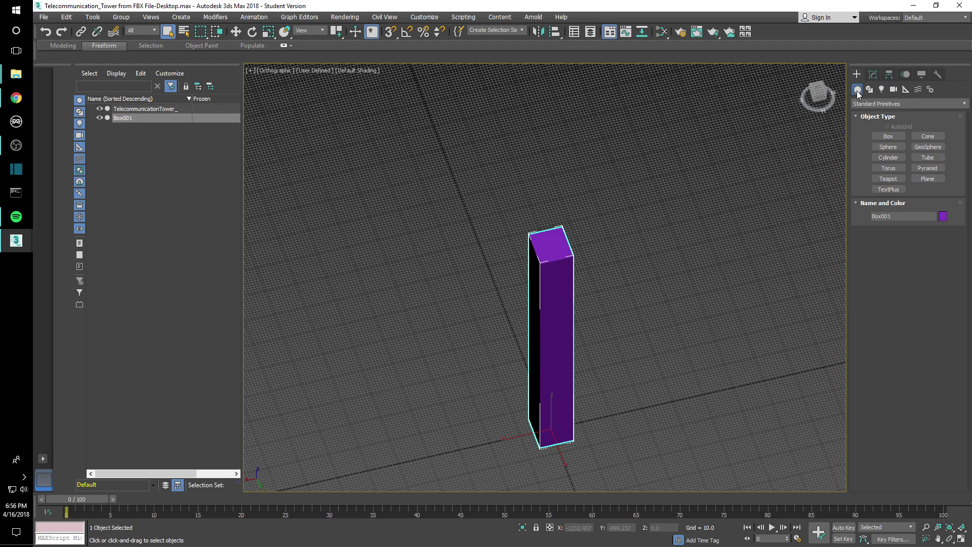
# Raise Box001's Length Segs to 6, leaving Width and Height Segs at 1.
pyautogui.click(873, 74)
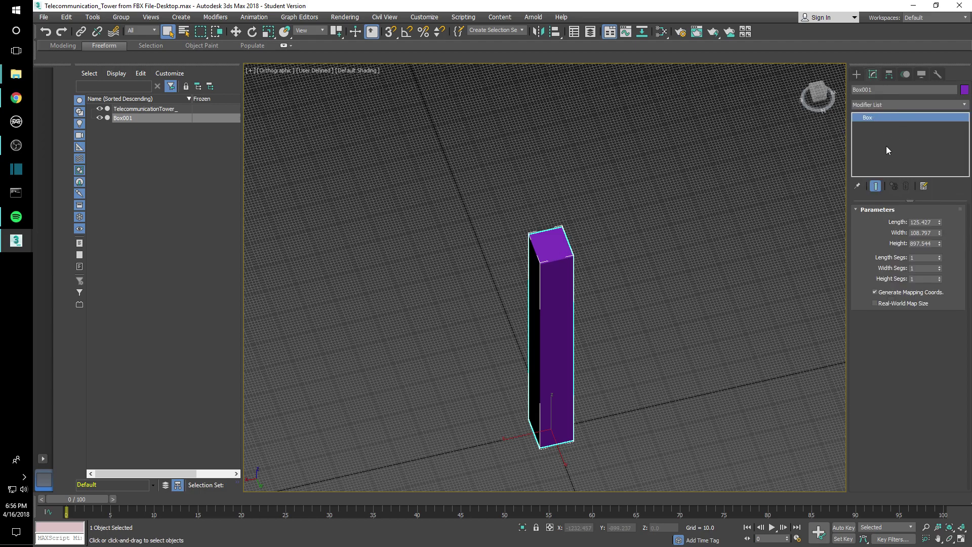
pyautogui.click(916, 257)
pyautogui.keyDown('alt'); pyautogui.moveTo(569, 332); pyautogui.dragTo(709, 354, button='middle'); pyautogui.keyUp('alt')
pyautogui.scroll(5, 603, 369)
pyautogui.click(939, 255)
pyautogui.click(939, 255)
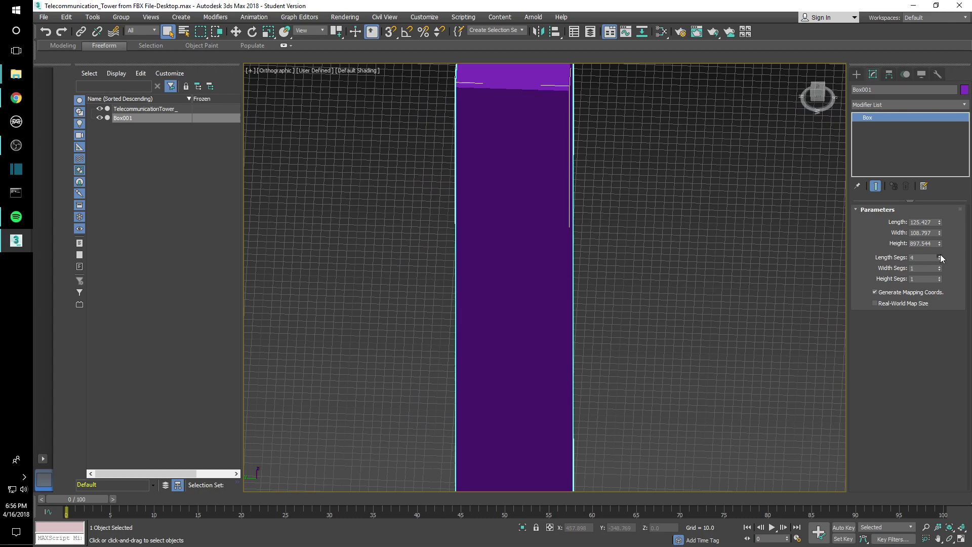
pyautogui.click(939, 255)
pyautogui.click(939, 255)
pyautogui.scroll(-5, 563, 278)
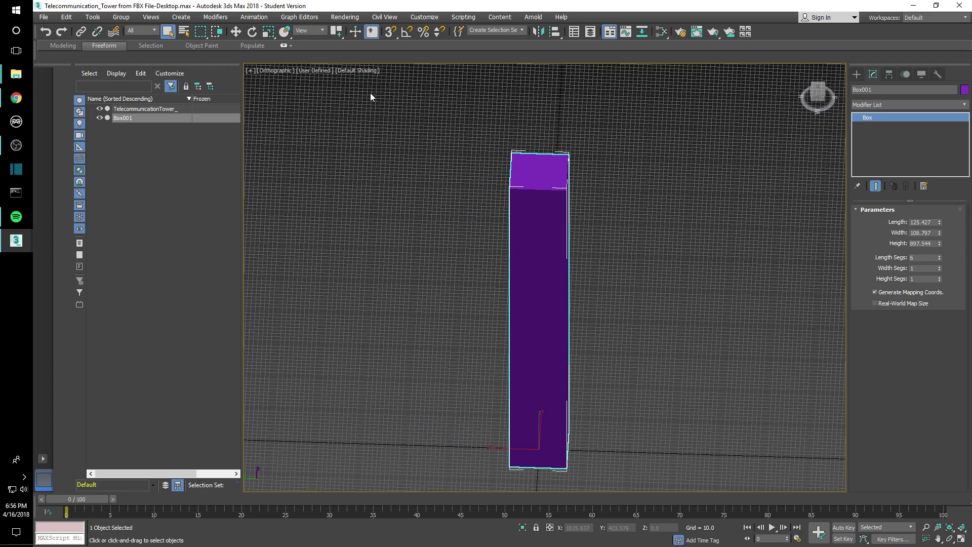
# Switch the viewport to Wireframe Override to see the tower inside Box001.
pyautogui.click(357, 70)
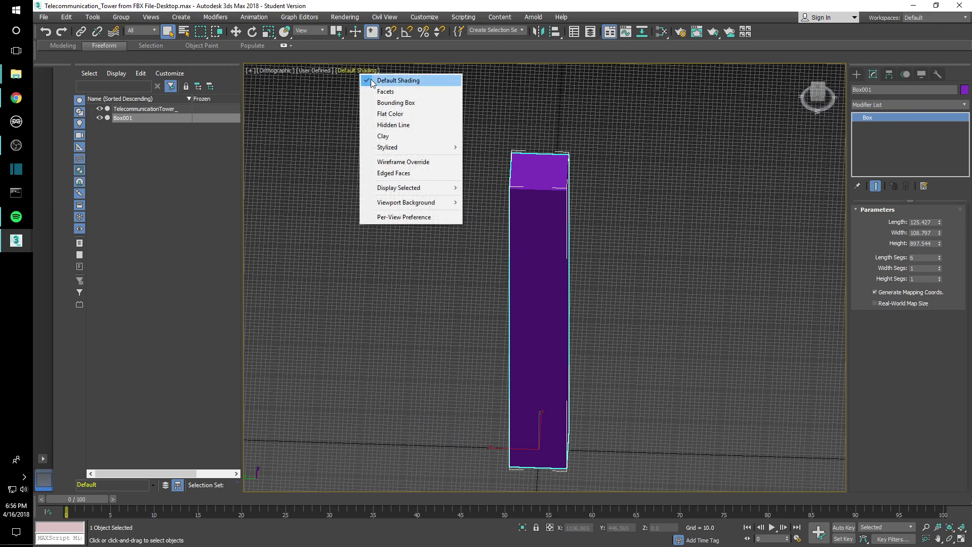
pyautogui.click(406, 166)
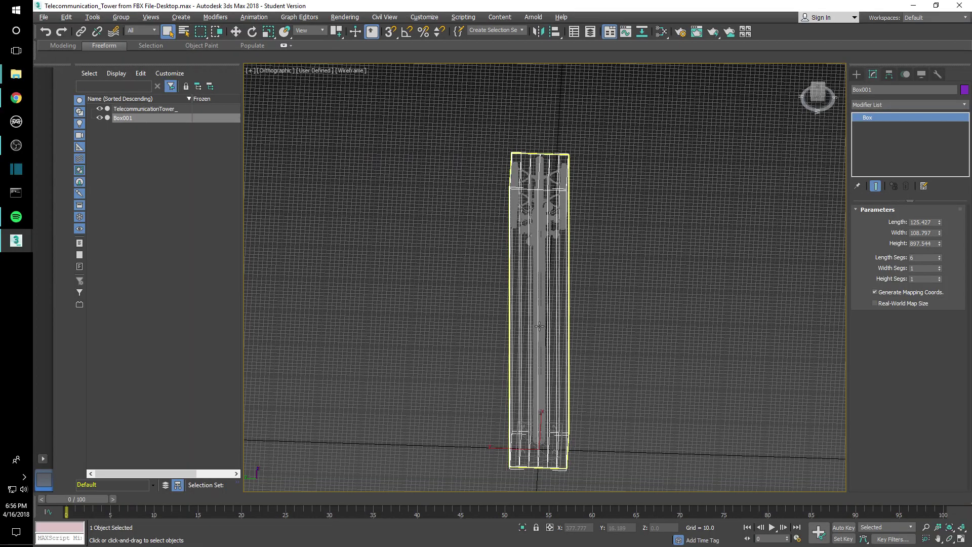
pyautogui.keyDown('alt'); pyautogui.moveTo(539, 326); pyautogui.dragTo(486, 322, button='middle'); pyautogui.keyUp('alt')
# Try more Width Segs, then return Box001's Width and Length Segs to 1.
pyautogui.click(939, 265)
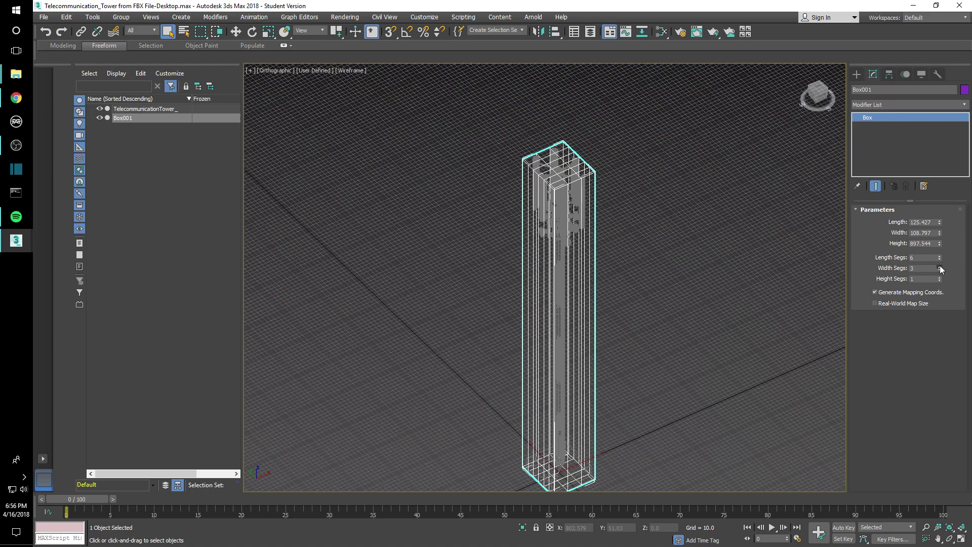
pyautogui.click(939, 265)
pyautogui.click(939, 266)
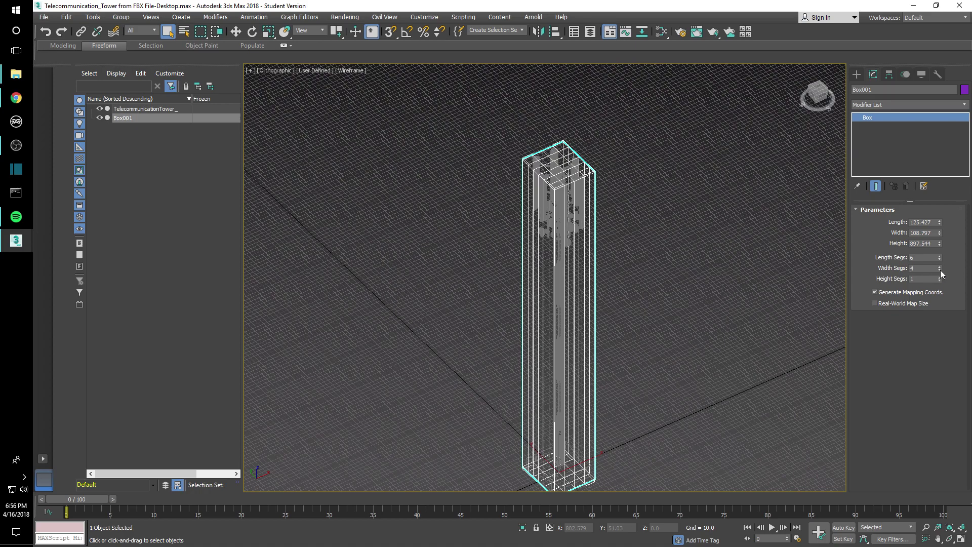
pyautogui.click(940, 269)
pyautogui.click(940, 270)
pyautogui.click(939, 270)
pyautogui.click(939, 259)
pyautogui.click(940, 259)
pyautogui.click(939, 259)
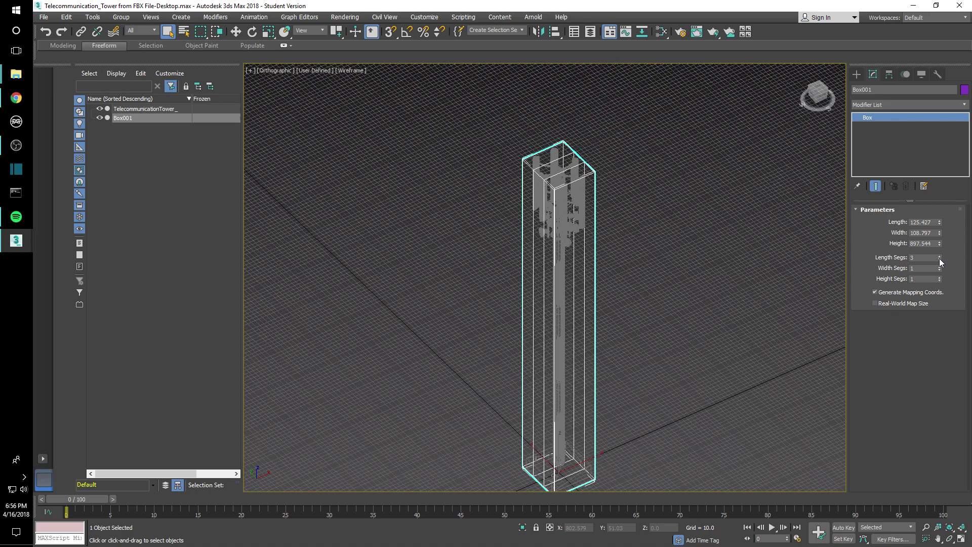
pyautogui.click(939, 259)
pyautogui.click(940, 259)
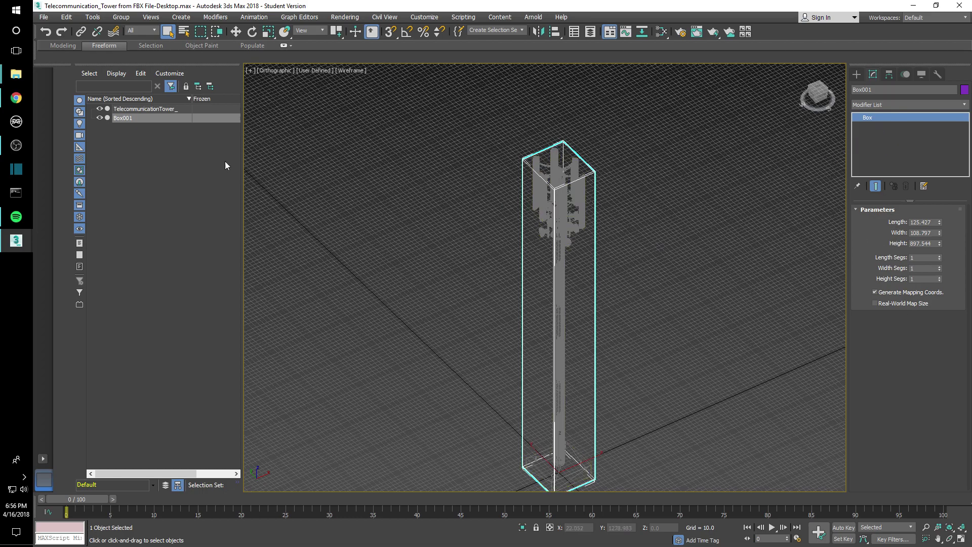
# In Scene Explorer, rename Box001 to ~CS_COLL and drag it onto TelecommunicationTower_.
pyautogui.click(132, 119)
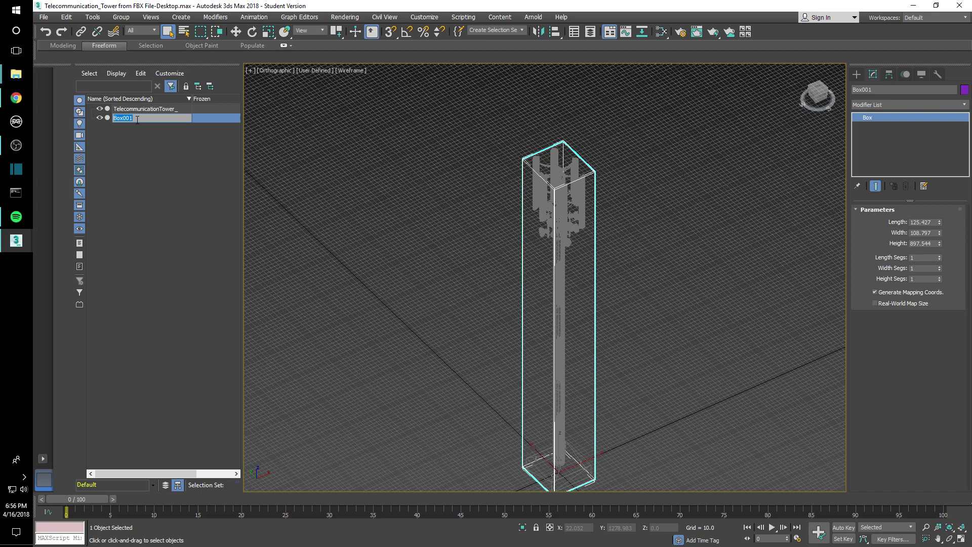
pyautogui.write('~CS_C')
pyautogui.write('OLL')
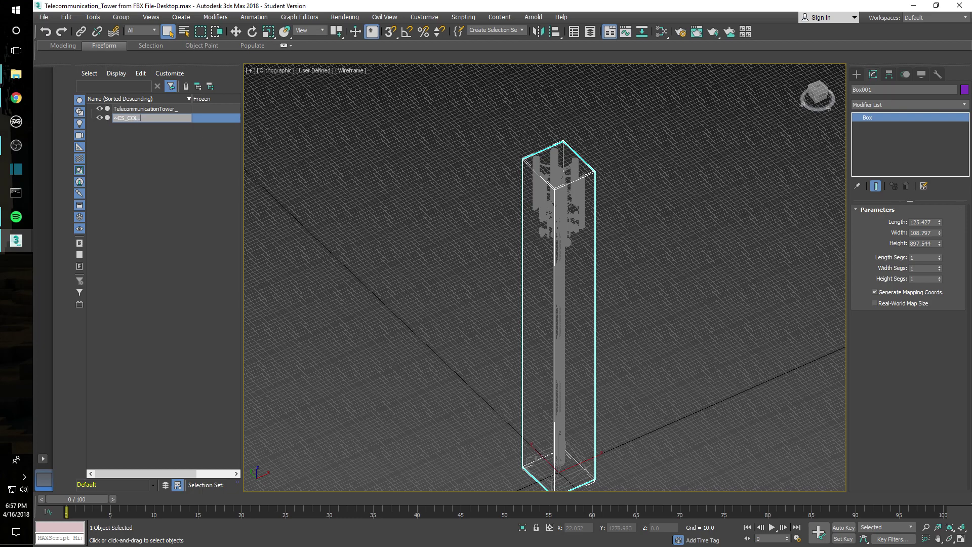
pyautogui.press('Return')
pyautogui.moveTo(136, 119); pyautogui.dragTo(146, 112)
# Return the viewport to Default Shading, hide ~CS_COLL, and select TelecommunicationTower_.
pyautogui.click(139, 147)
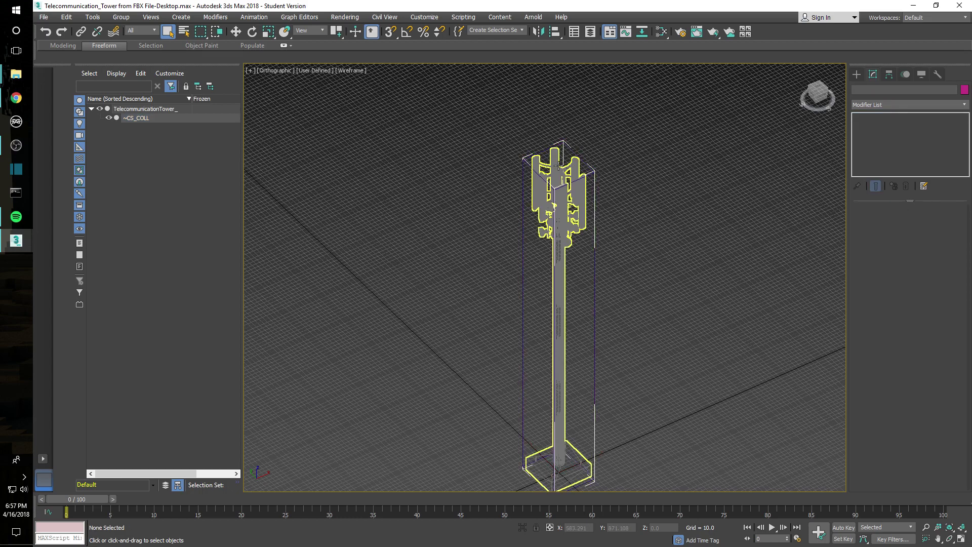
pyautogui.scroll(6, 557, 166)
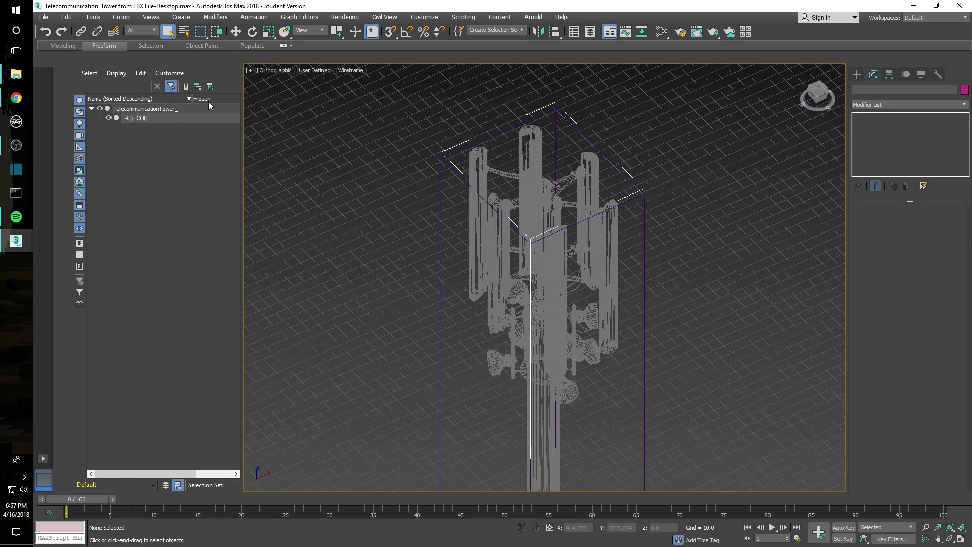
pyautogui.click(362, 71)
pyautogui.click(394, 80)
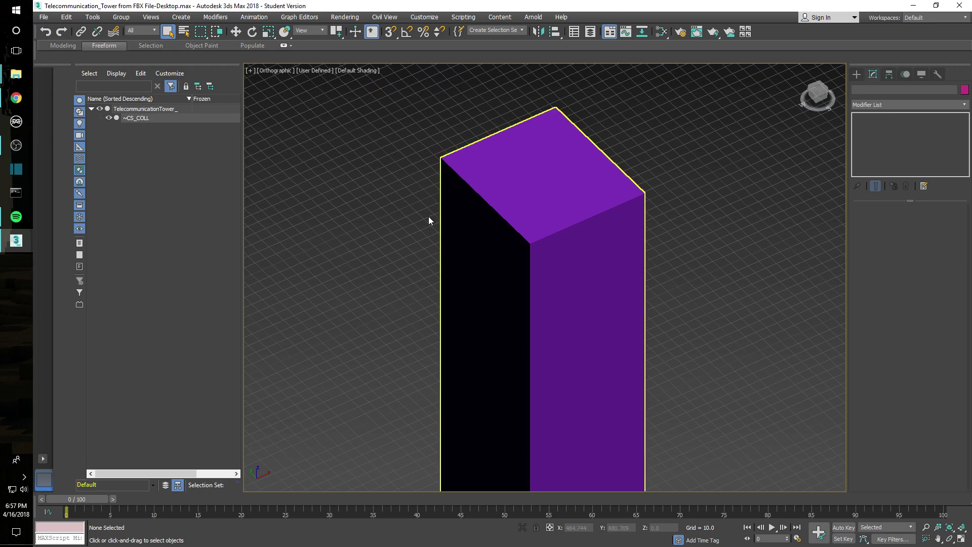
pyautogui.click(109, 118)
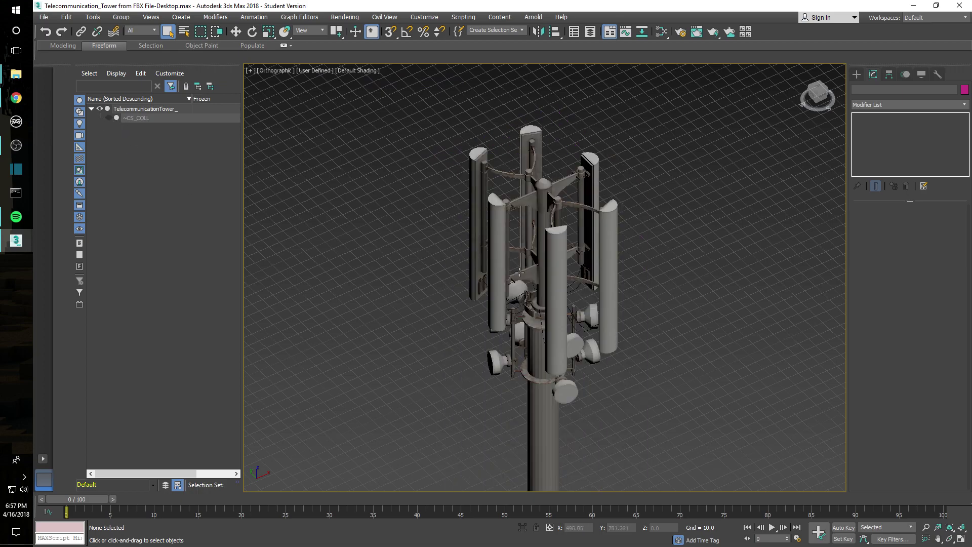
pyautogui.click(149, 109)
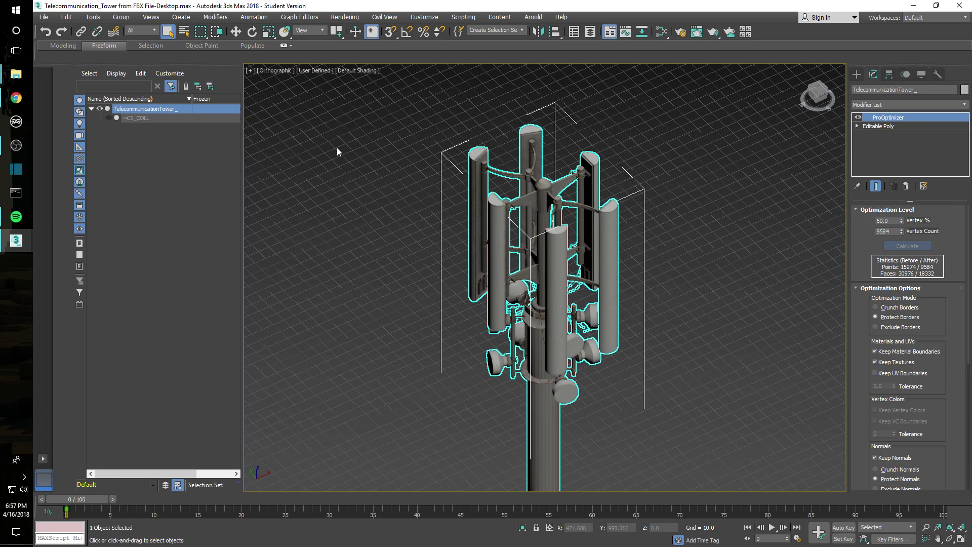
# Clone TelecommunicationTower_ as an independent Copy named TelecommunicationTower_001.
pyautogui.click(157, 139)
pyautogui.click(163, 114)
pyautogui.rightClick(539, 203)
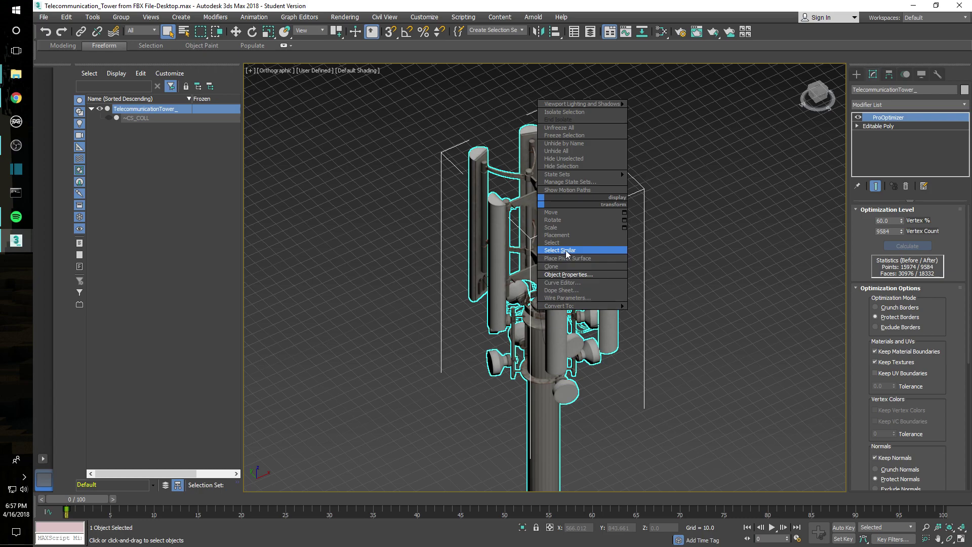
pyautogui.click(561, 267)
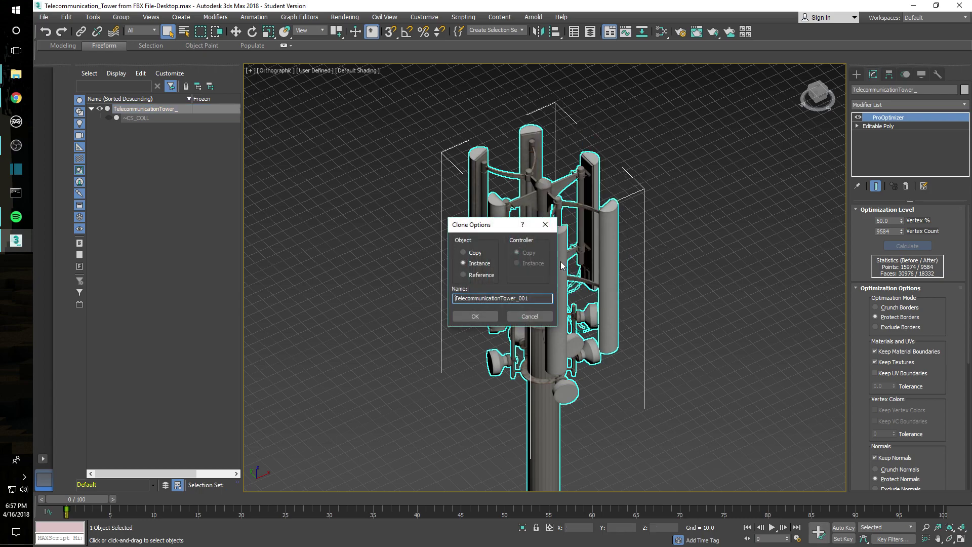
pyautogui.click(465, 252)
pyautogui.click(486, 317)
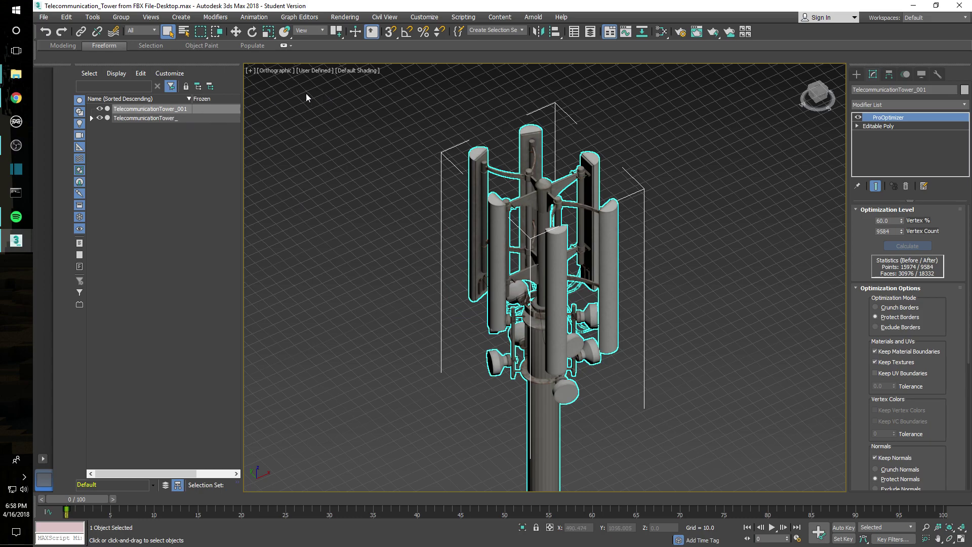
# Set the viewport to Wireframe Override and hide the original TelecommunicationTower_.
pyautogui.click(345, 72)
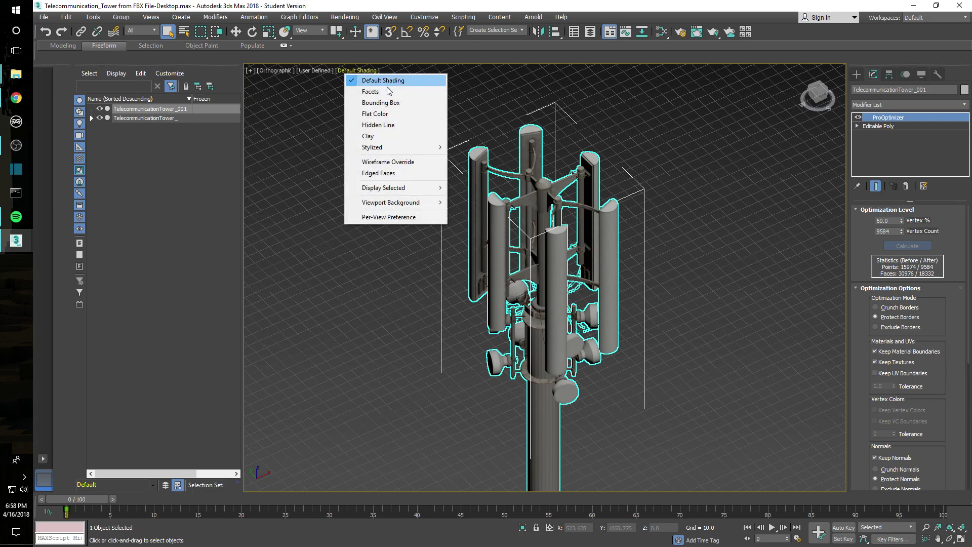
pyautogui.click(377, 162)
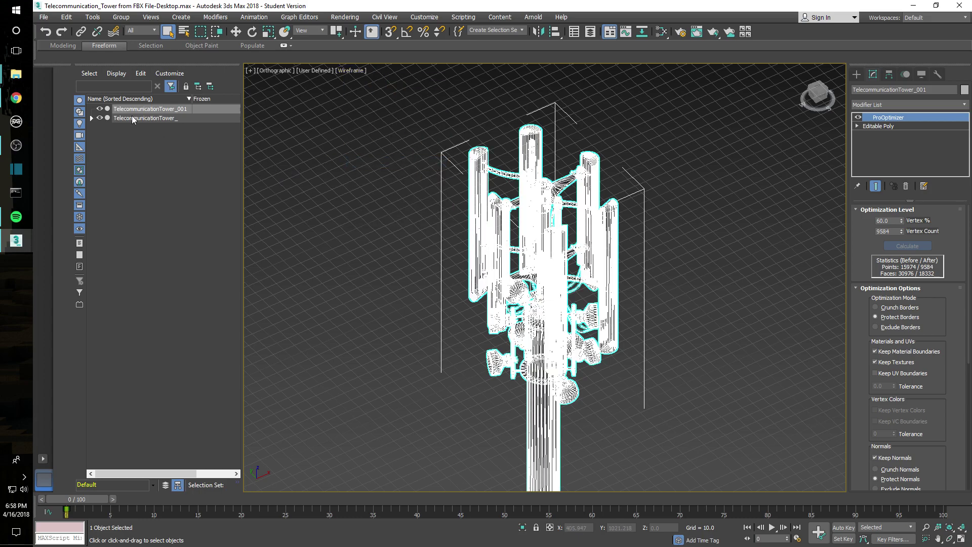
pyautogui.click(100, 117)
# Rename the tower copy to ~CS_COLL and delete the old ~CS_COLL box.
pyautogui.press('F2')
pyautogui.write('A')
pyautogui.press('Return')
pyautogui.click(92, 118)
pyautogui.click(136, 127)
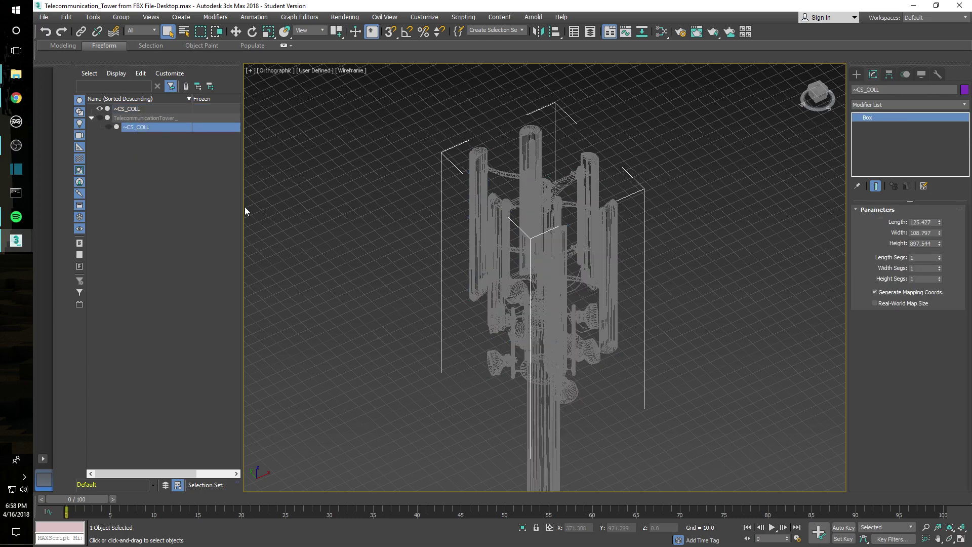
pyautogui.press('Delete')
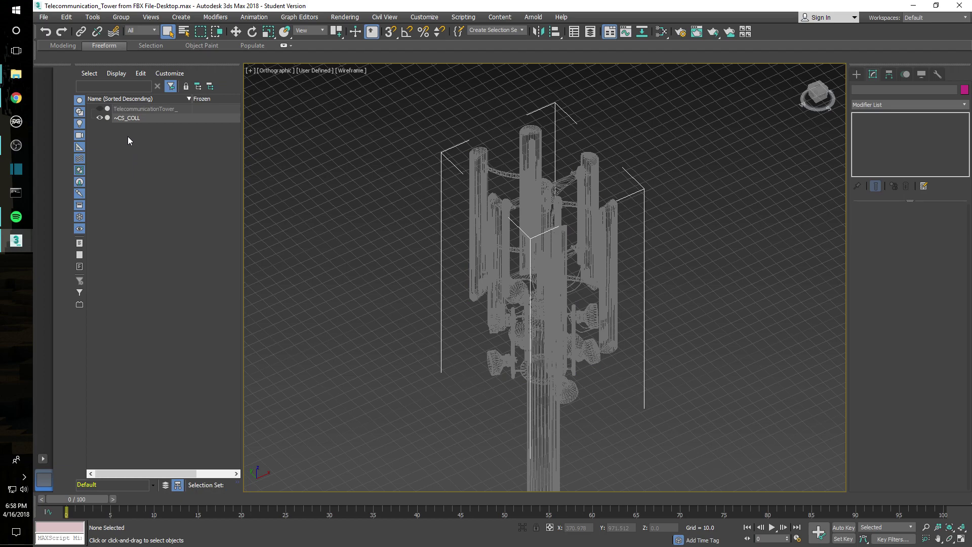
# Link the new ~CS_COLL under TelecommunicationTower_ and select it.
pyautogui.click(132, 109)
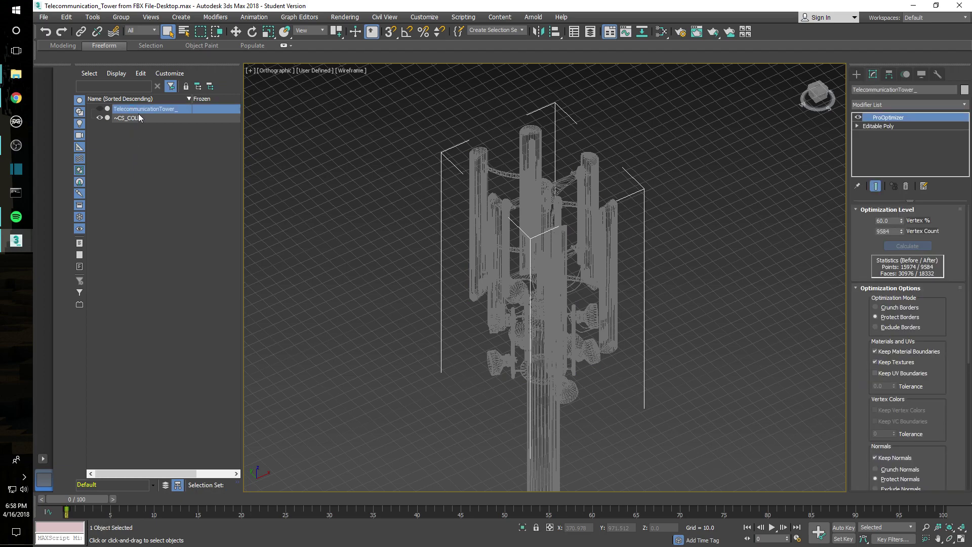
pyautogui.moveTo(130, 117); pyautogui.dragTo(138, 109)
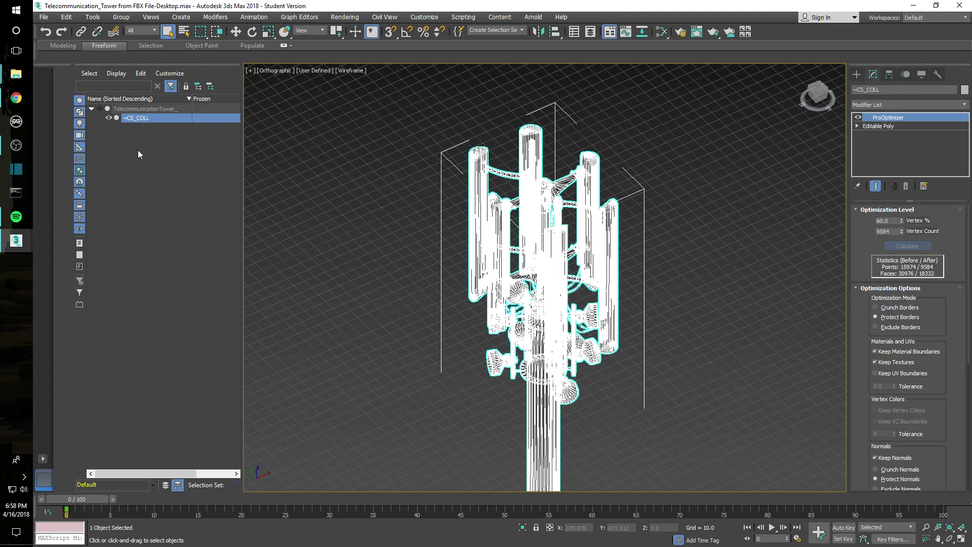
pyautogui.click(138, 150)
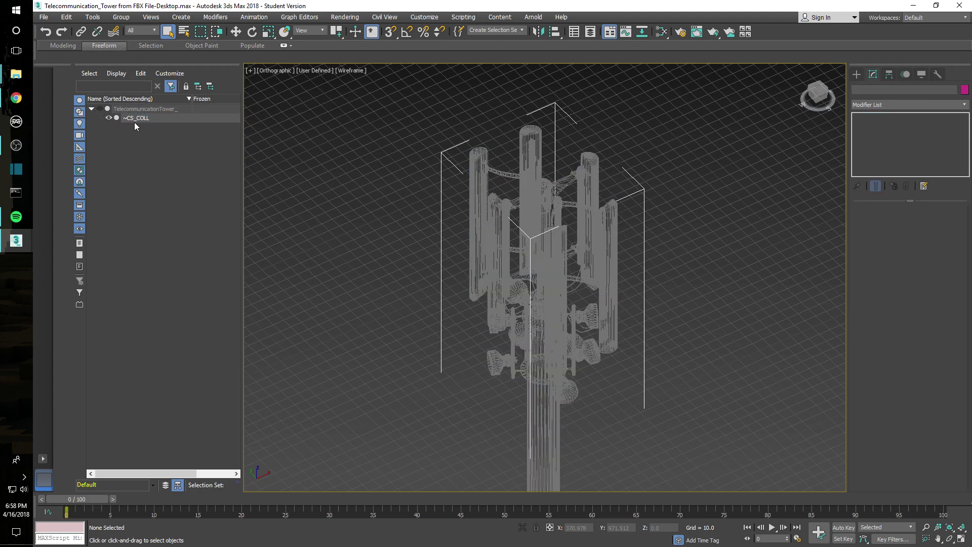
pyautogui.click(138, 119)
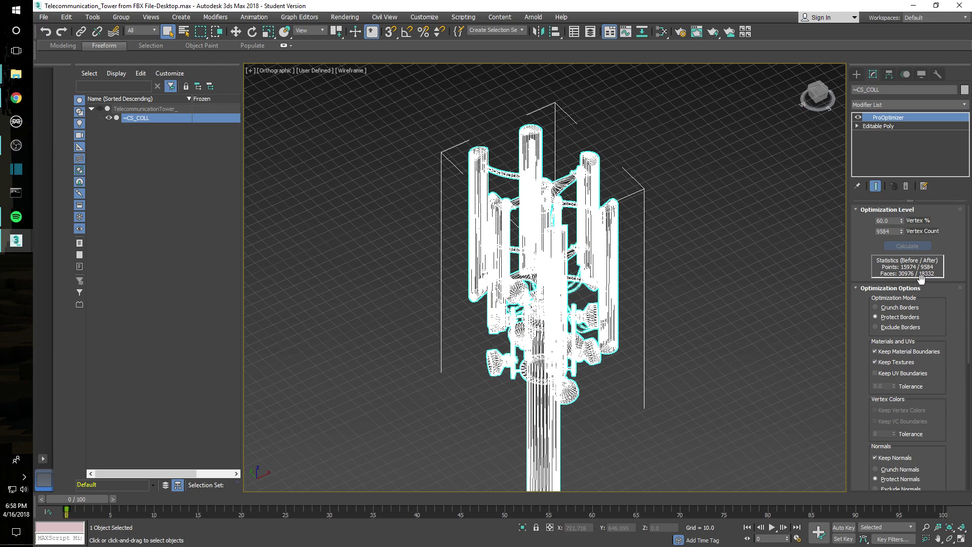
pyautogui.click(135, 109)
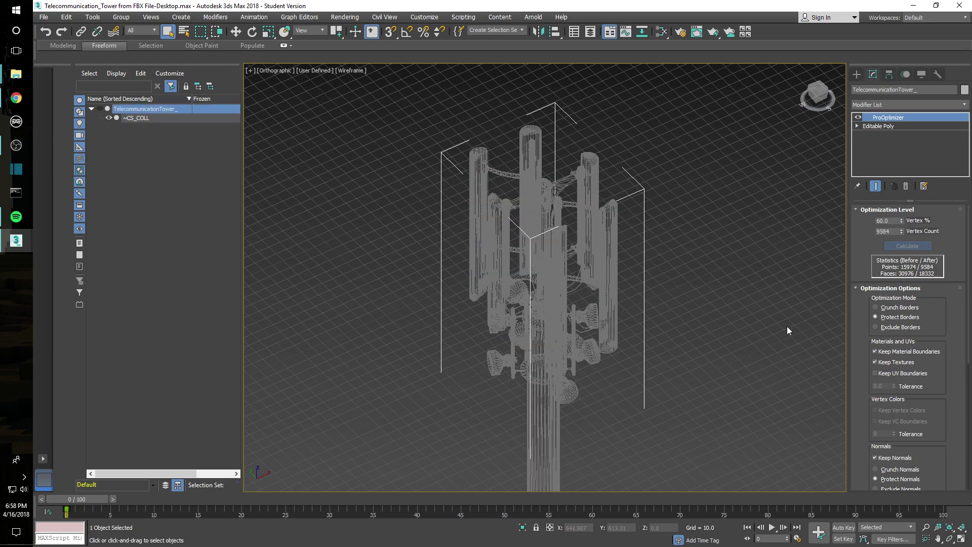
pyautogui.click(136, 119)
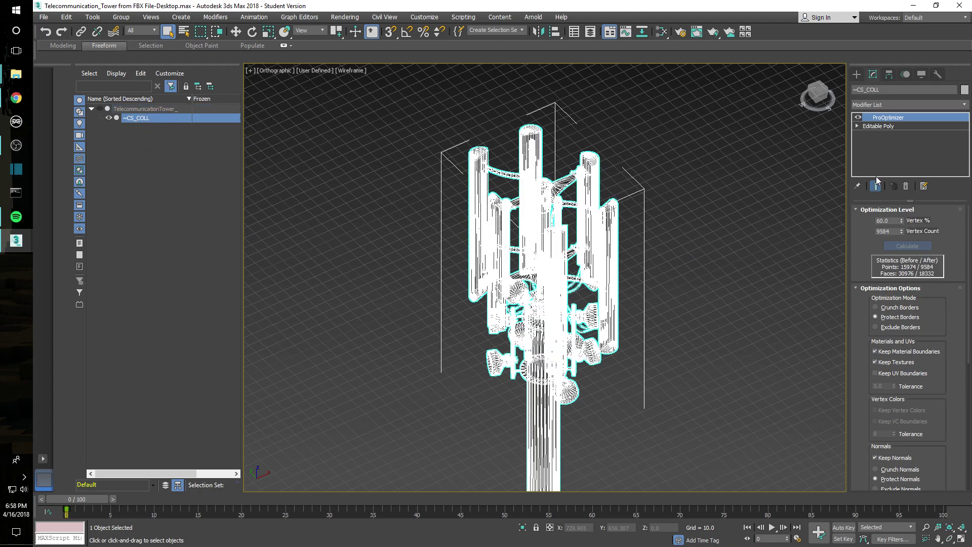
# Collapse ~CS_COLL's ProOptimizer into an Editable Poly and enter Polygon sub-object mode.
pyautogui.rightClick(889, 117)
pyautogui.click(879, 135)
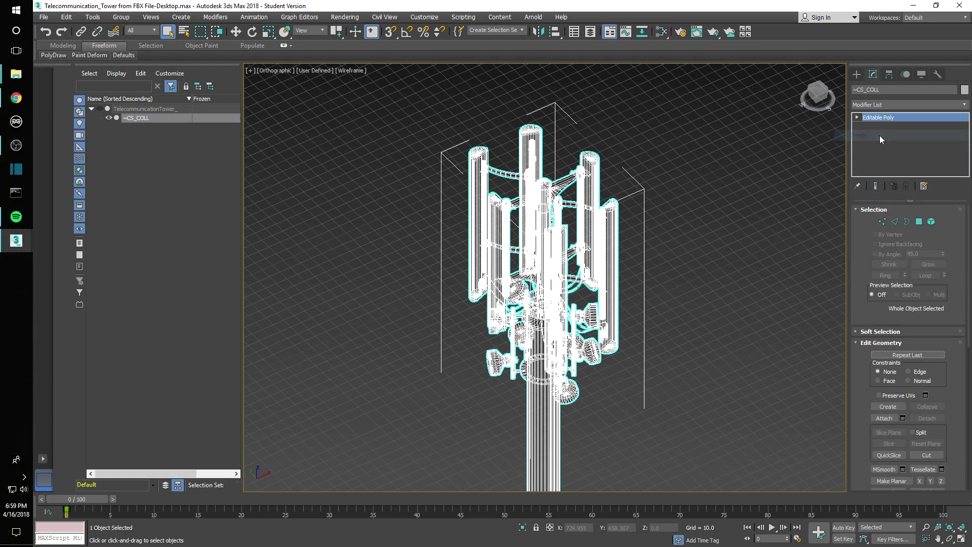
pyautogui.press('1')
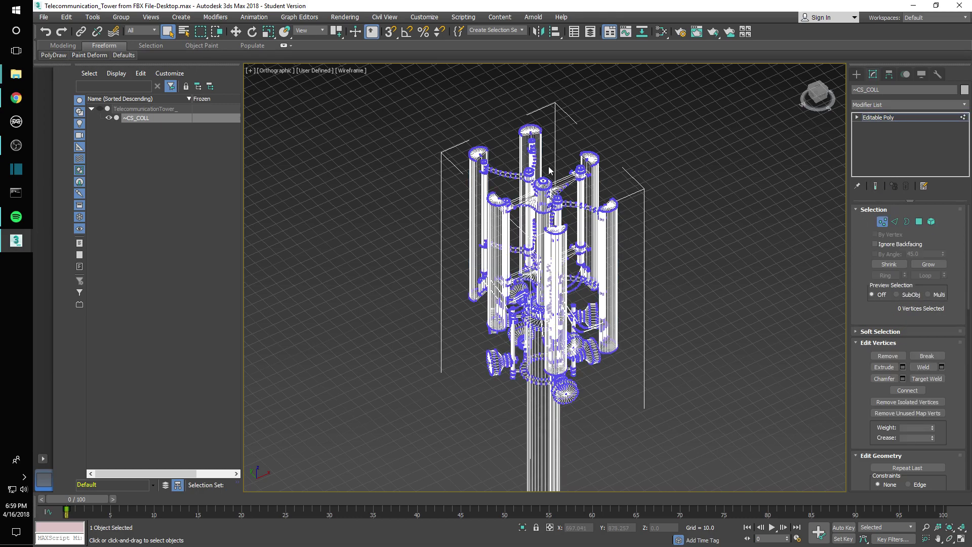
pyautogui.scroll(5, 548, 166)
pyautogui.click(895, 221)
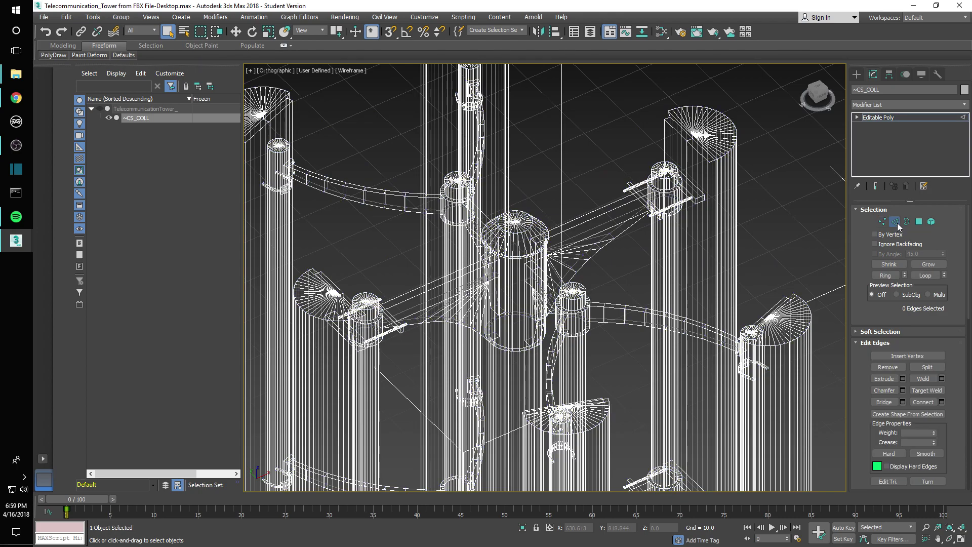
pyautogui.click(906, 221)
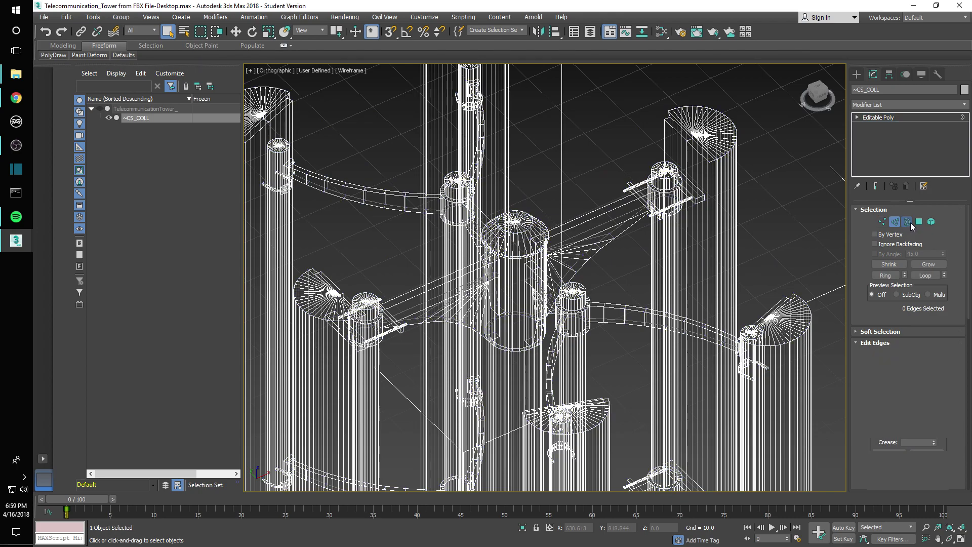
pyautogui.click(919, 222)
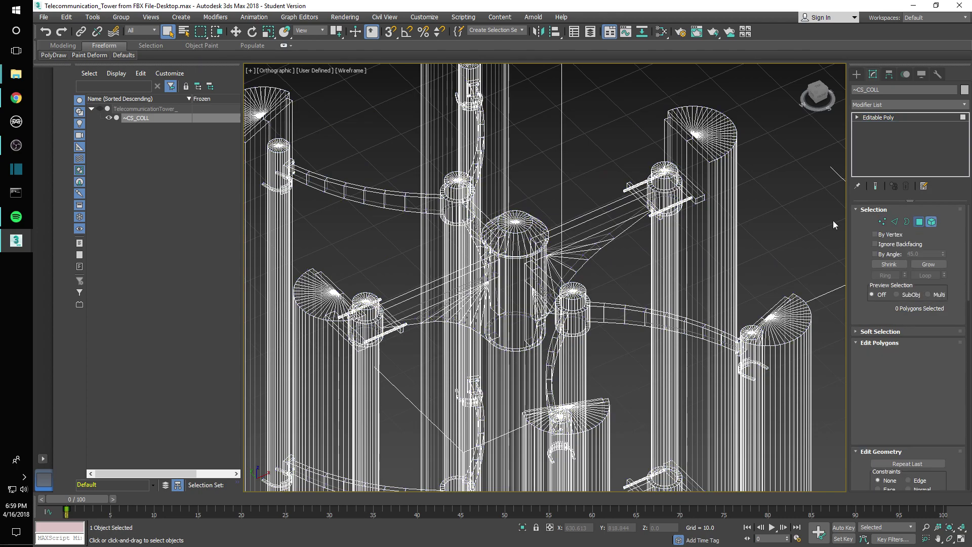
# Select the diagonal crossbar's 13 polygons beside the cylinder and delete them.
pyautogui.moveTo(693, 136); pyautogui.dragTo(701, 143)
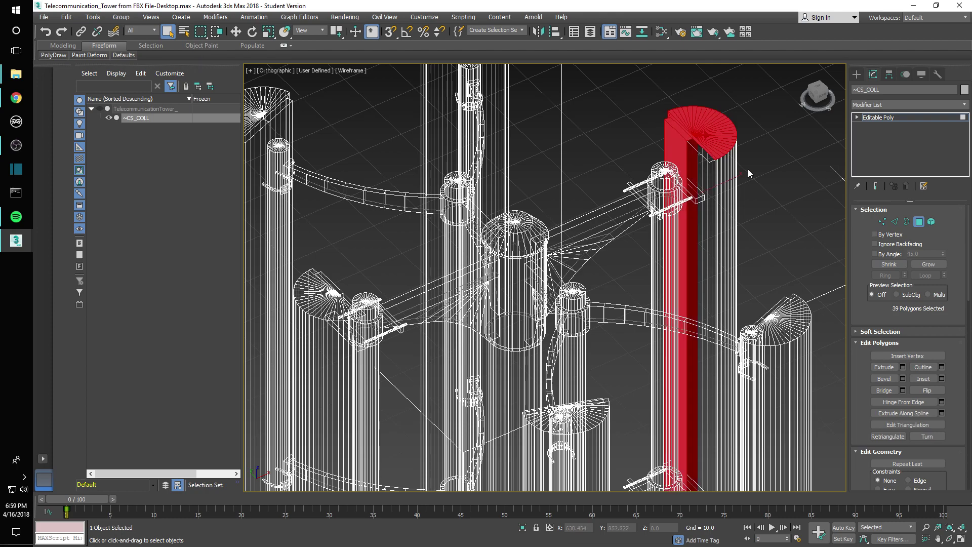
pyautogui.scroll(-2, 701, 144)
pyautogui.scroll(2, 703, 162)
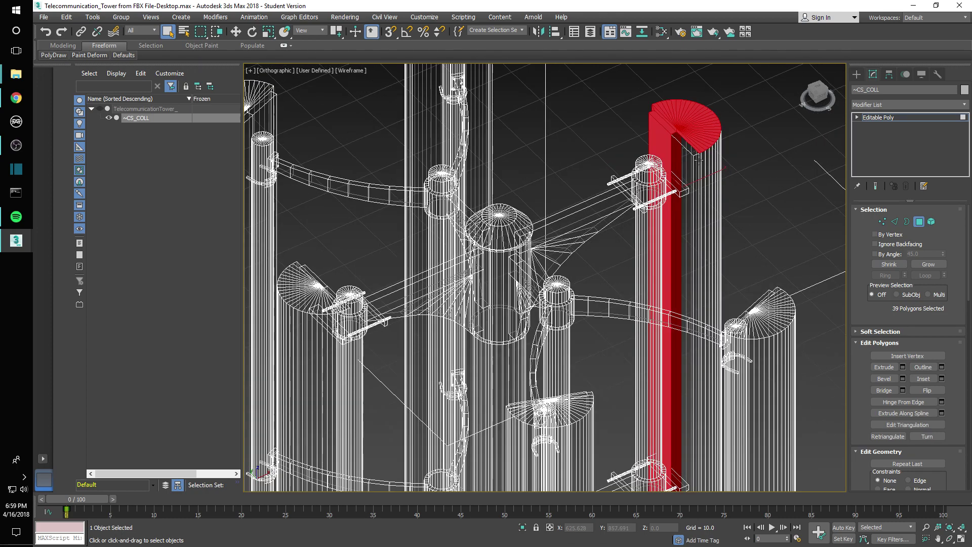
pyautogui.keyDown('alt'); pyautogui.moveTo(695, 164); pyautogui.dragTo(687, 144, button='middle'); pyautogui.keyUp('alt')
pyautogui.scroll(5, 687, 145)
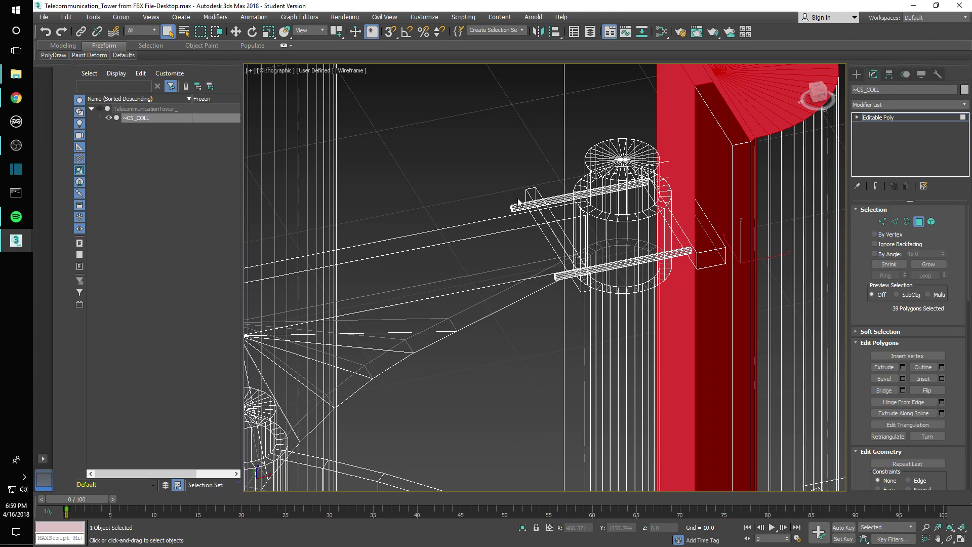
pyautogui.click(540, 205)
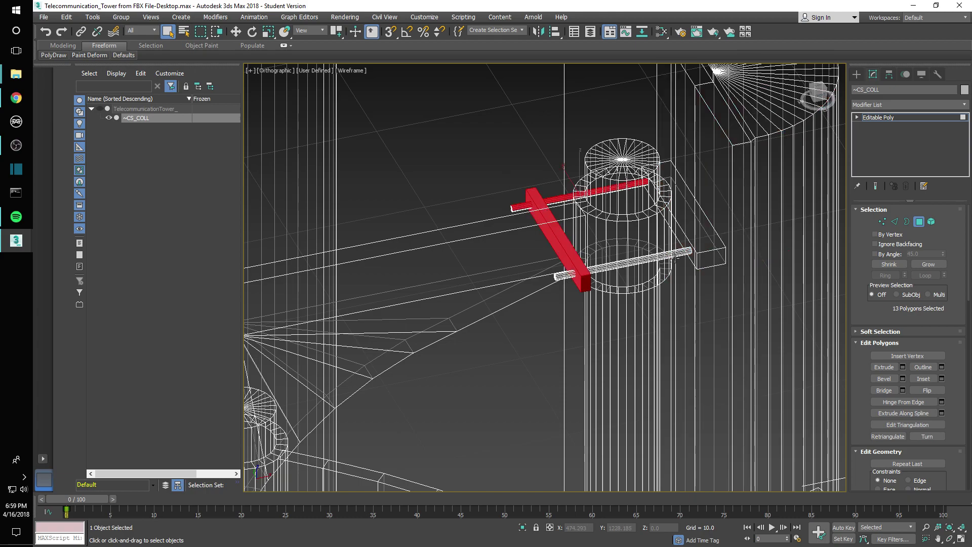
pyautogui.press('Delete')
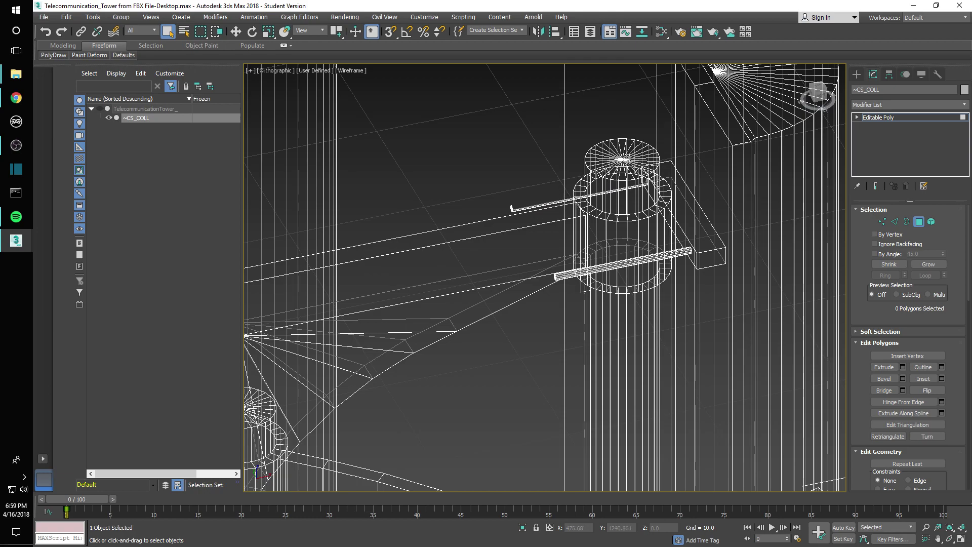
# Orbit to look down on the tower and leave Polygon mode via the Create panel.
pyautogui.scroll(-8, 556, 234)
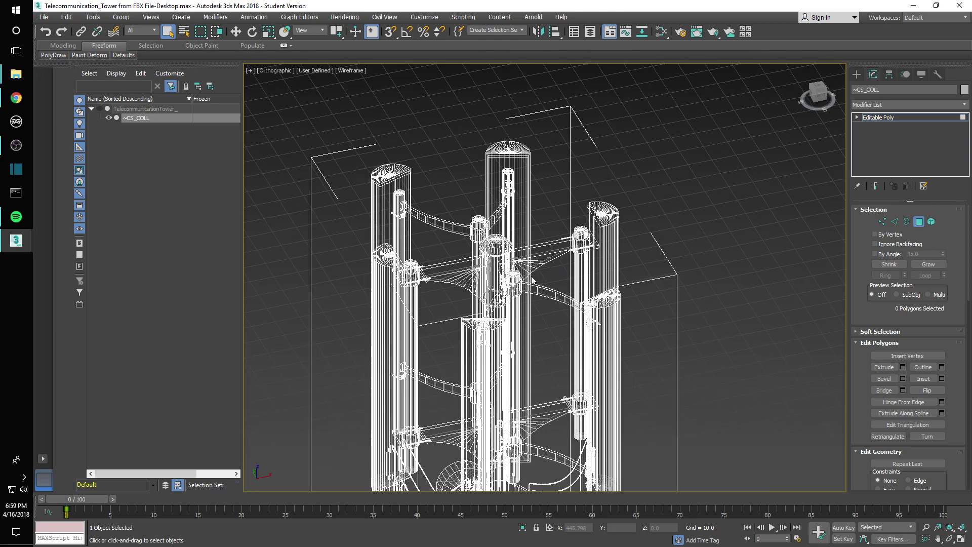
pyautogui.keyDown('alt'); pyautogui.moveTo(498, 259); pyautogui.dragTo(549, 319, button='middle'); pyautogui.keyUp('alt')
pyautogui.scroll(-3, 504, 322)
pyautogui.scroll(3, 571, 294)
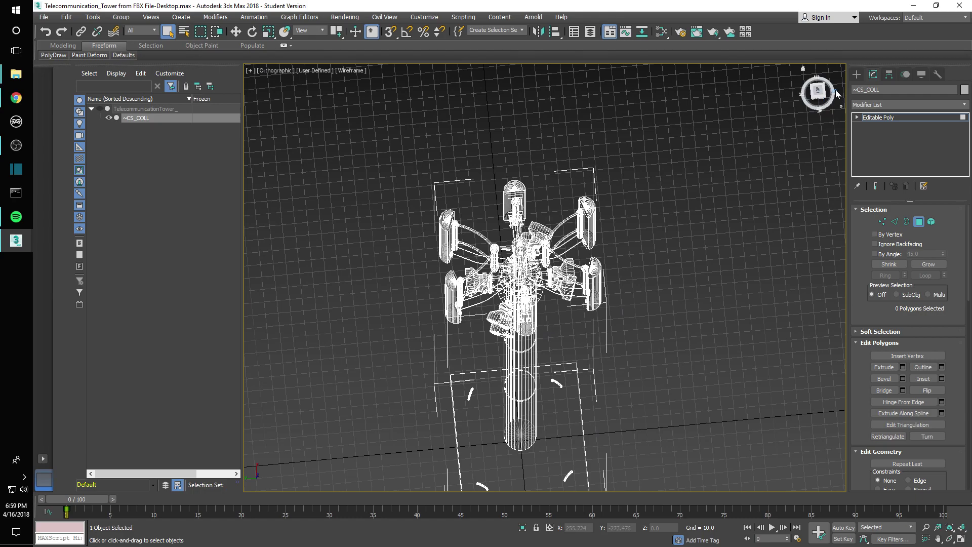
pyautogui.click(857, 74)
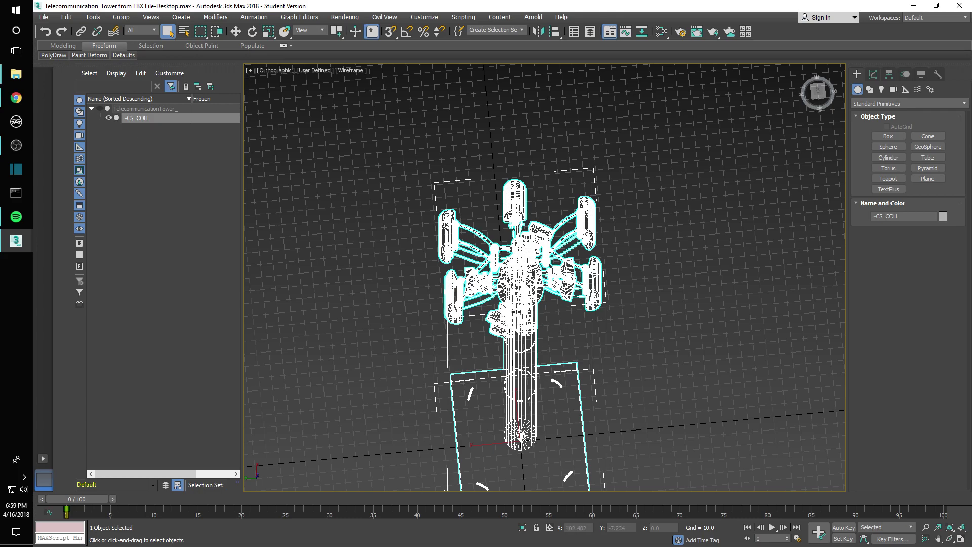
# Select ~CS_COLL in the Scene Explorer and show its Modify panel settings.
pyautogui.keyDown('alt'); pyautogui.moveTo(507, 316); pyautogui.dragTo(515, 256, button='middle'); pyautogui.keyUp('alt')
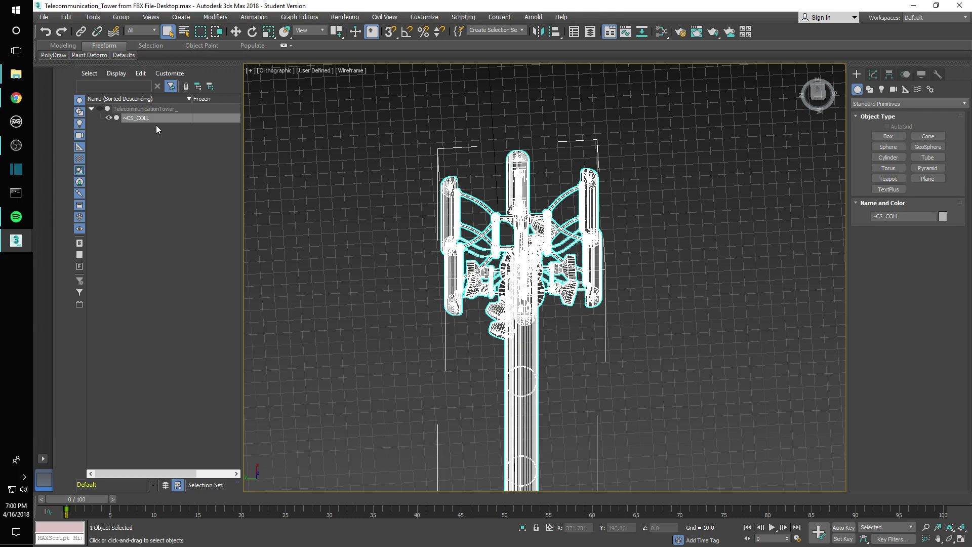
pyautogui.click(189, 117)
pyautogui.click(874, 74)
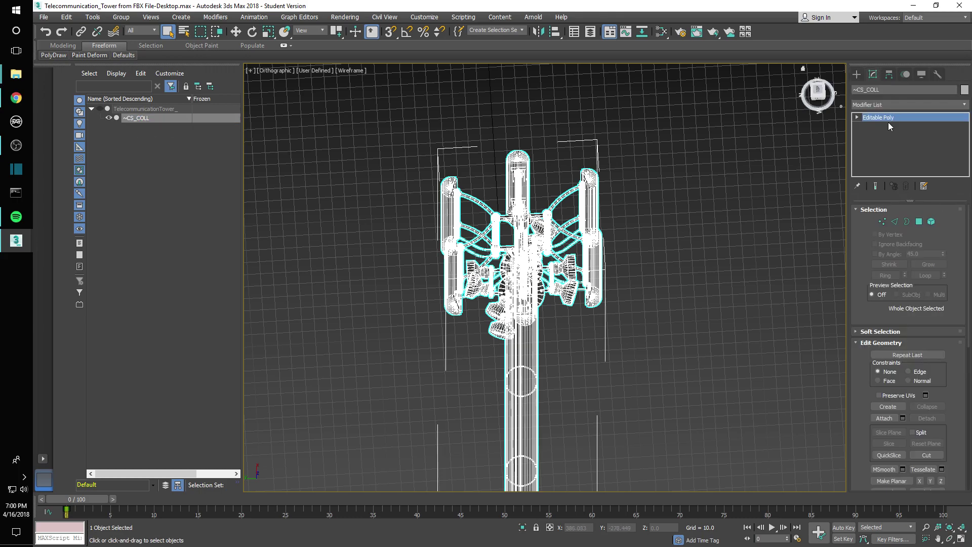
pyautogui.scroll(-5, 941, 360)
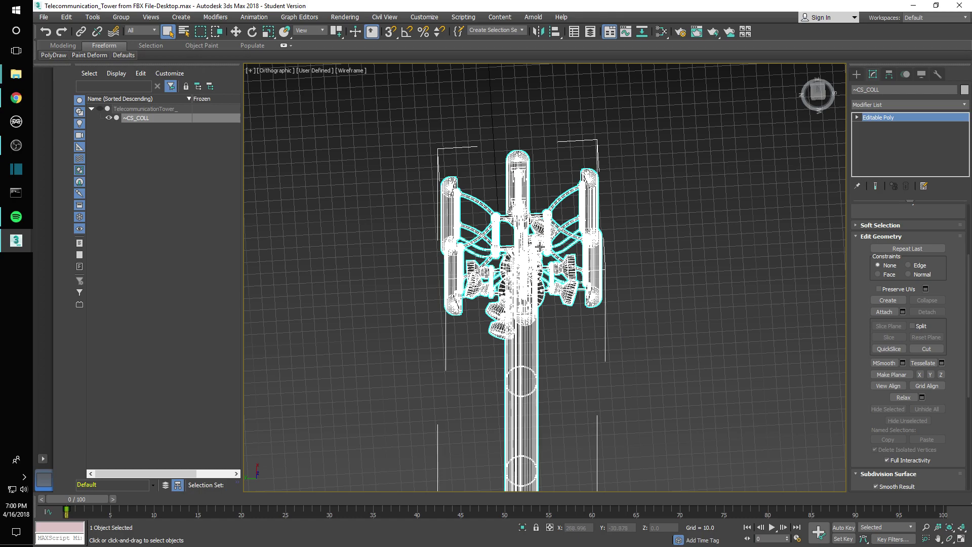
pyautogui.keyDown('alt'); pyautogui.moveTo(538, 247); pyautogui.dragTo(562, 276, button='middle'); pyautogui.keyUp('alt')
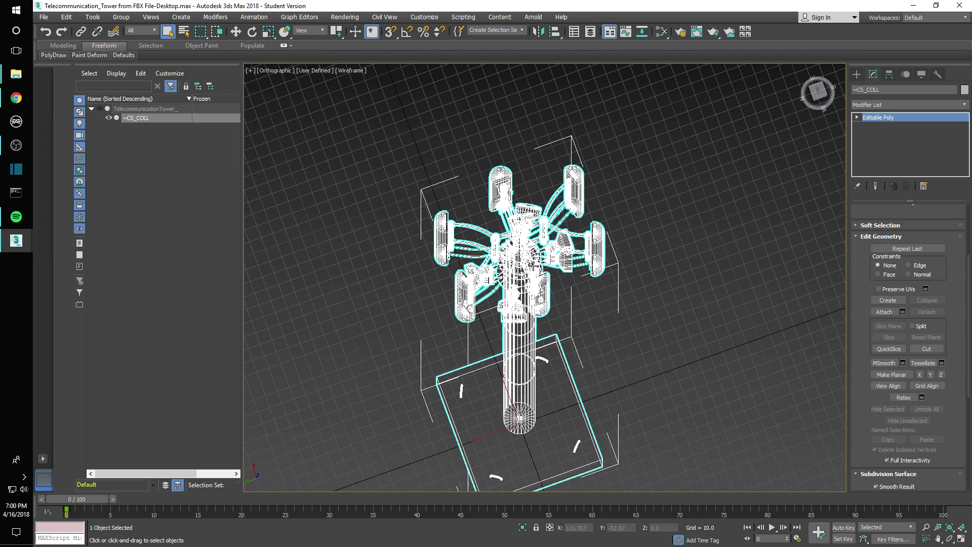
# Switch to TelecommunicationTower Standard.max and orbit and zoom around its tower.
pyautogui.click(24, 243)
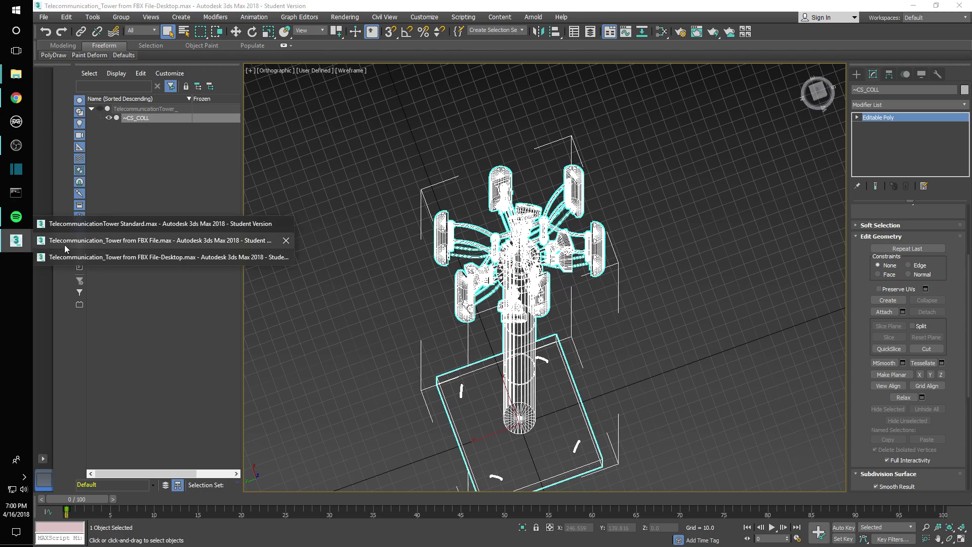
pyautogui.click(150, 224)
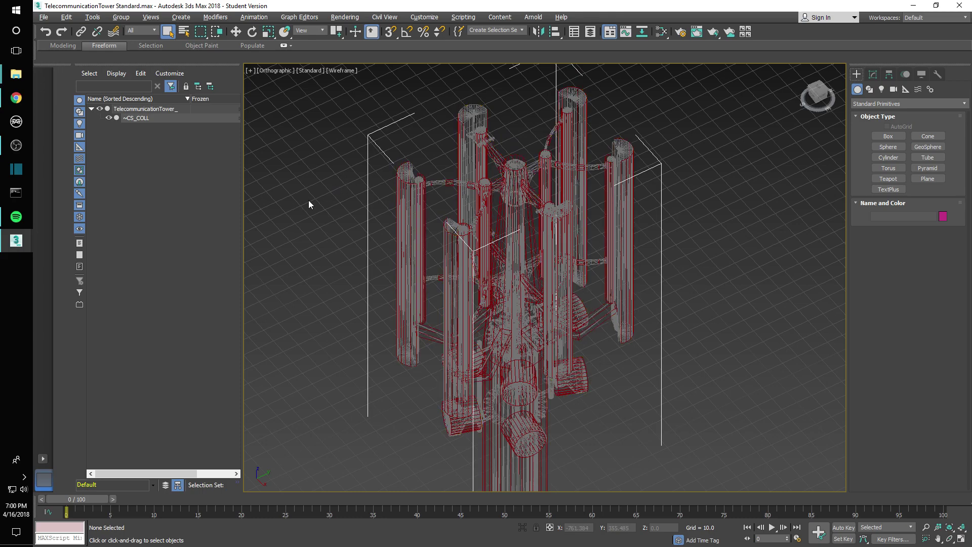
pyautogui.scroll(6, 496, 236)
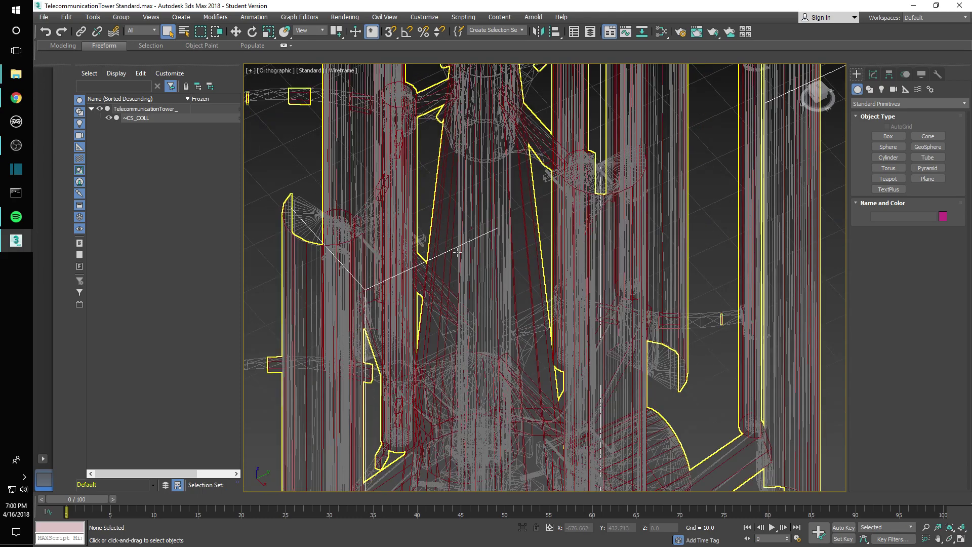
pyautogui.scroll(-8, 485, 344)
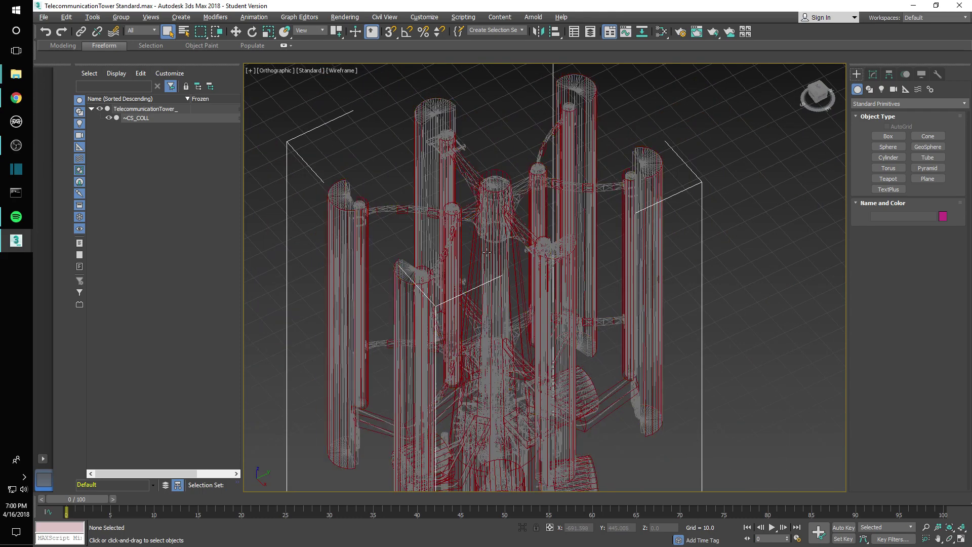
pyautogui.keyDown('alt'); pyautogui.moveTo(485, 344); pyautogui.dragTo(556, 279, button='middle'); pyautogui.keyUp('alt')
pyautogui.scroll(4, 501, 305)
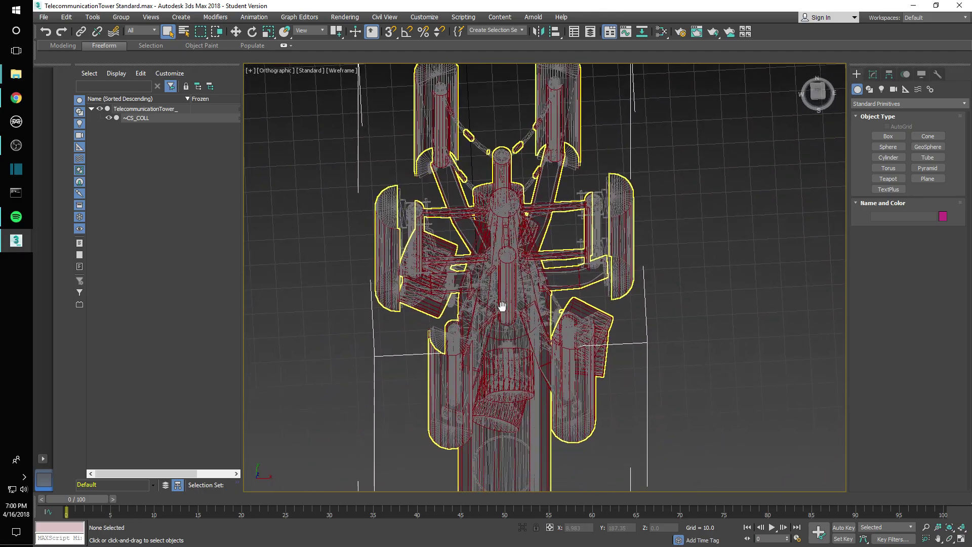
pyautogui.keyDown('alt'); pyautogui.moveTo(465, 358); pyautogui.dragTo(537, 302, button='middle'); pyautogui.keyUp('alt')
pyautogui.scroll(2, 378, 373)
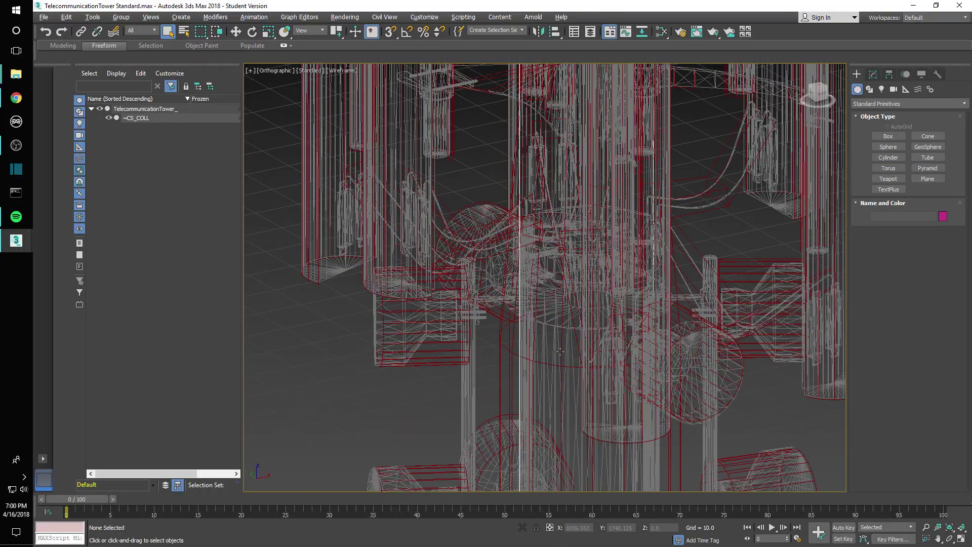
pyautogui.scroll(3, 582, 326)
pyautogui.keyDown('alt'); pyautogui.moveTo(582, 326); pyautogui.dragTo(497, 375, button='middle'); pyautogui.keyUp('alt')
pyautogui.scroll(2, 497, 375)
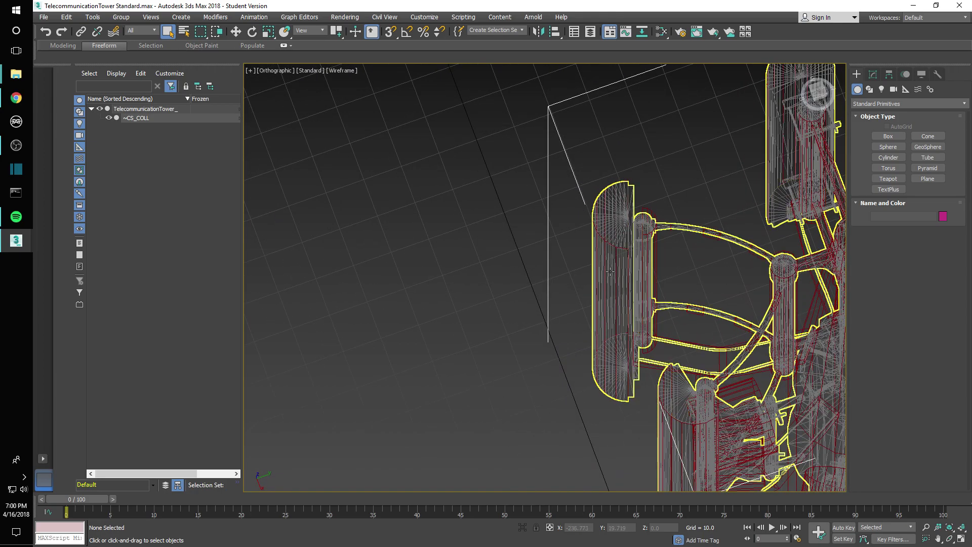
# Hide TelecommunicationTower_ to inspect only the ~CS_COLL collision mesh side-on.
pyautogui.click(100, 109)
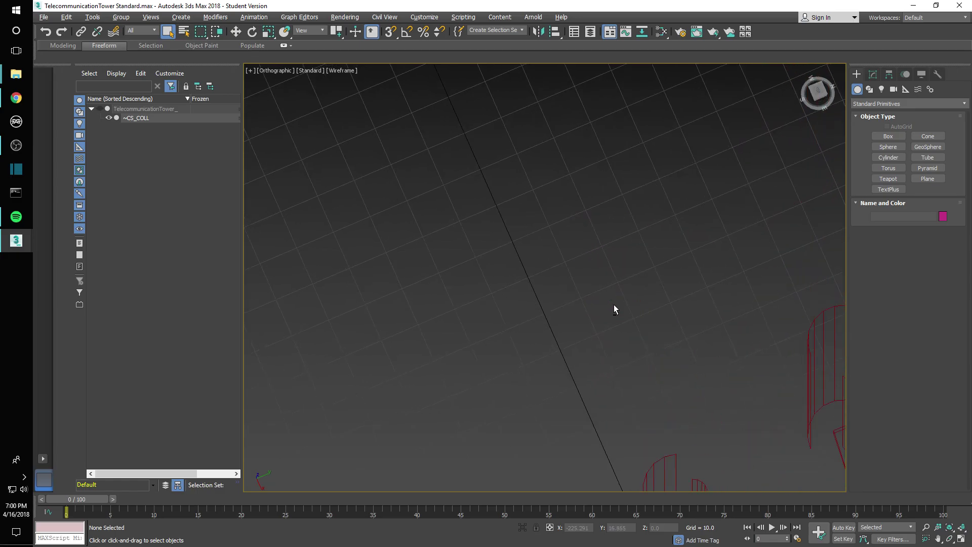
pyautogui.scroll(-6, 613, 304)
pyautogui.scroll(4, 610, 373)
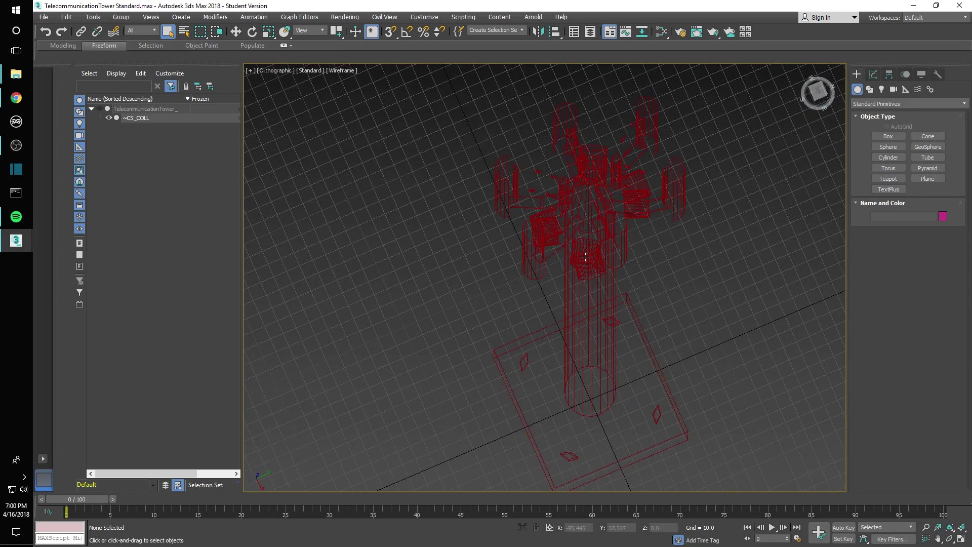
pyautogui.keyDown('alt'); pyautogui.moveTo(585, 256); pyautogui.dragTo(622, 249, button='middle'); pyautogui.keyUp('alt')
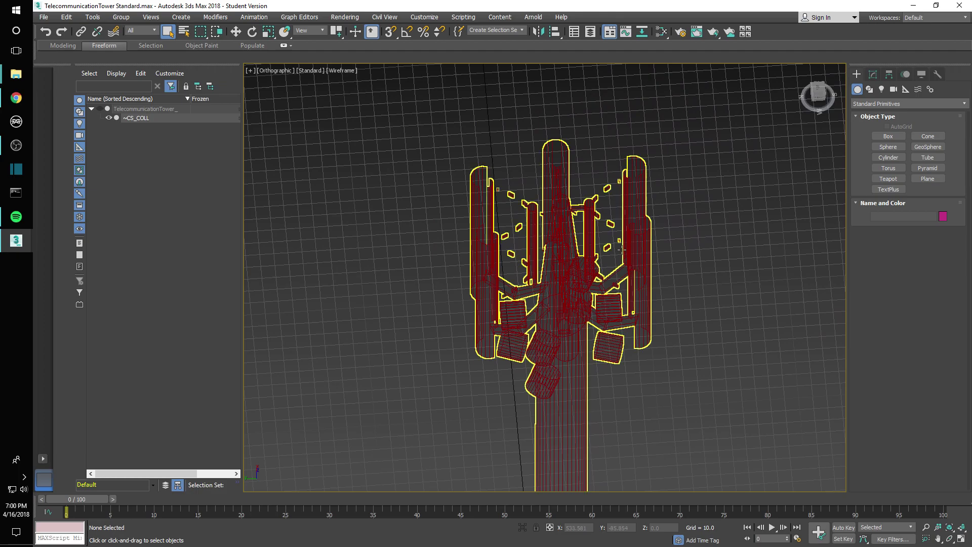
# Check ~CS_COLL's Object Properties: 595 faces, parent TelecommunicationTower_, then cancel unchanged.
pyautogui.rightClick(571, 222)
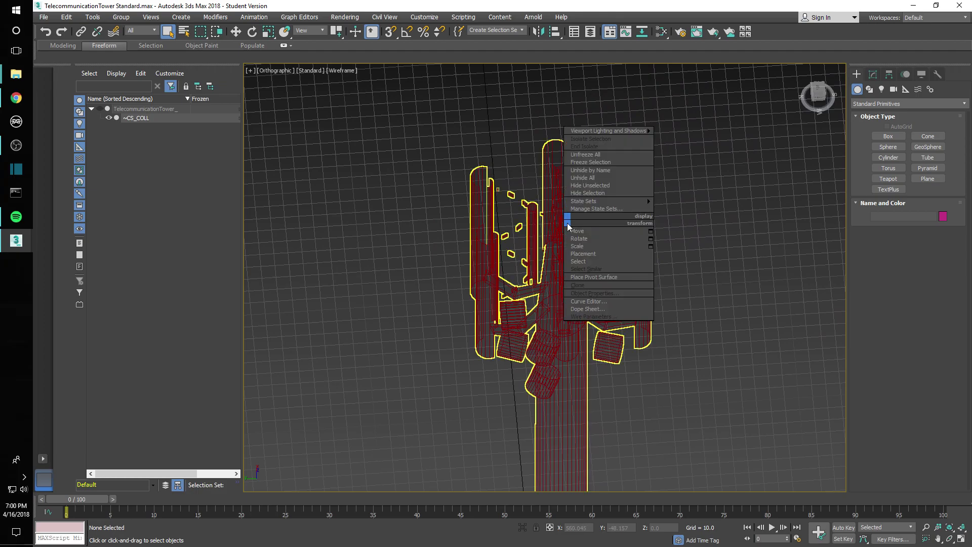
pyautogui.click(595, 309)
pyautogui.click(565, 268)
pyautogui.rightClick(566, 279)
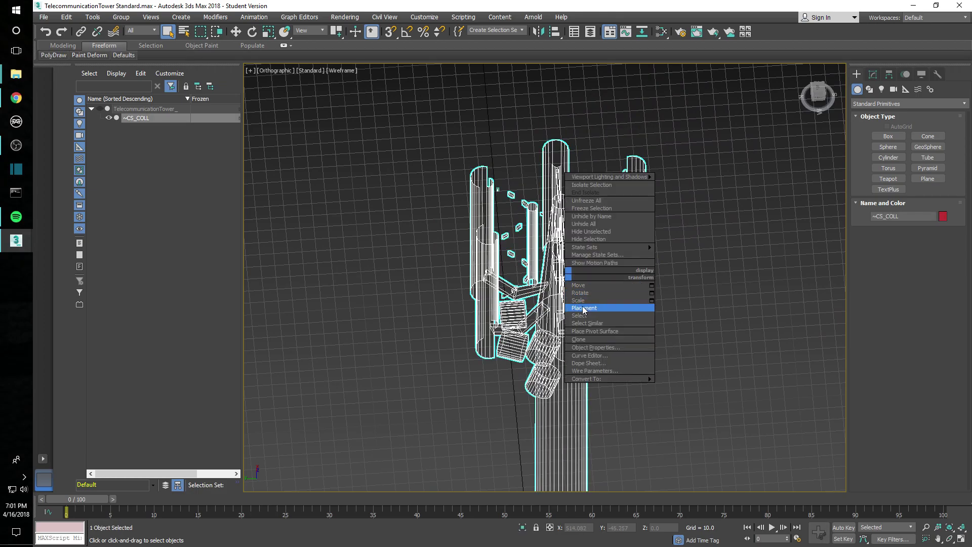
pyautogui.click(595, 347)
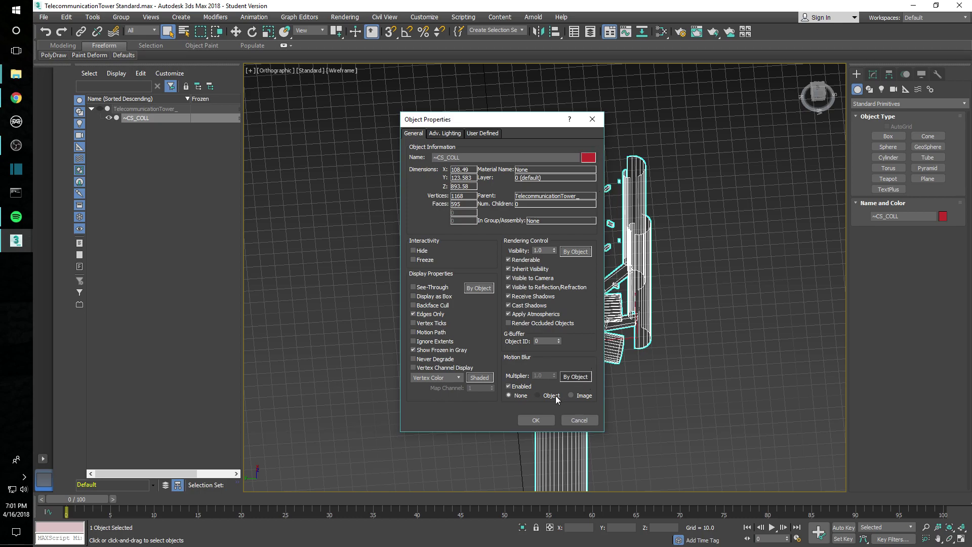
pyautogui.click(580, 420)
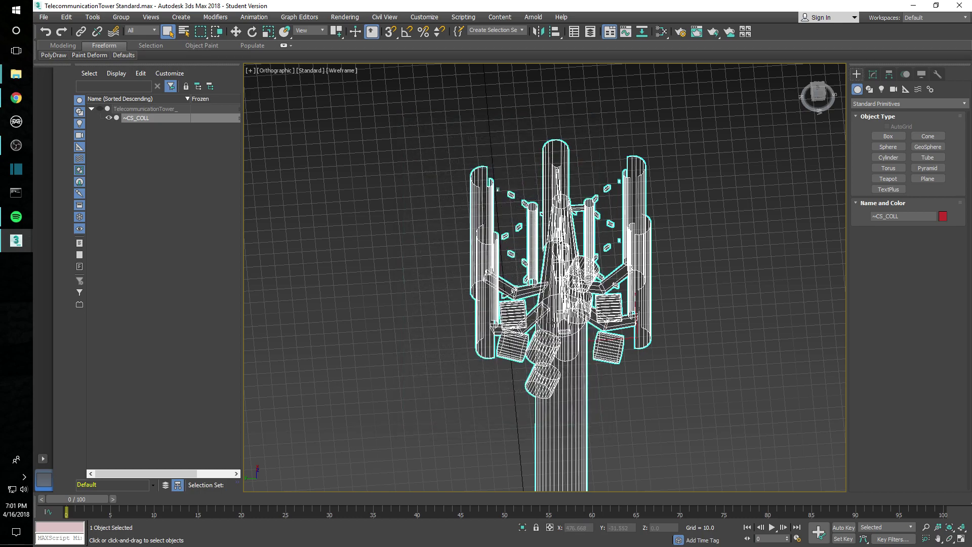
pyautogui.scroll(-3, 561, 354)
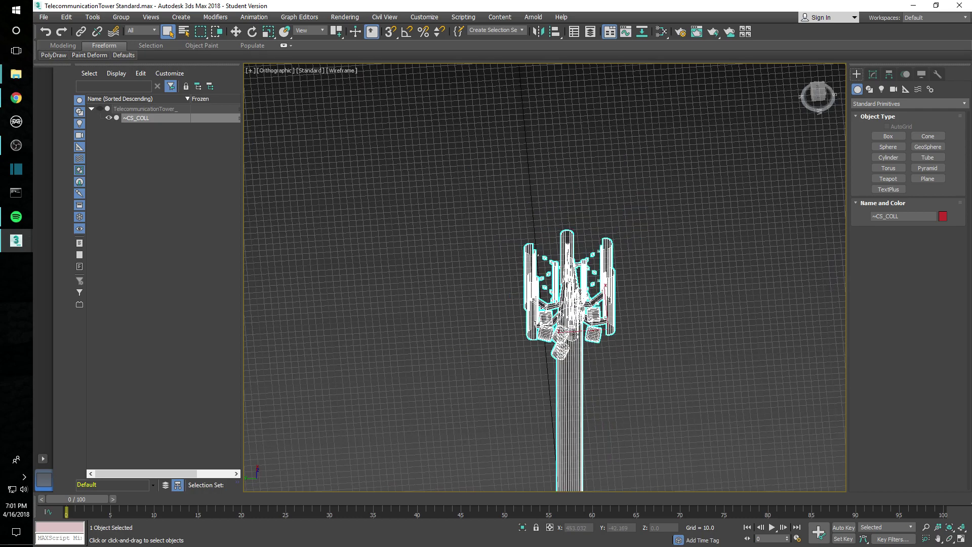
pyautogui.scroll(6, 560, 354)
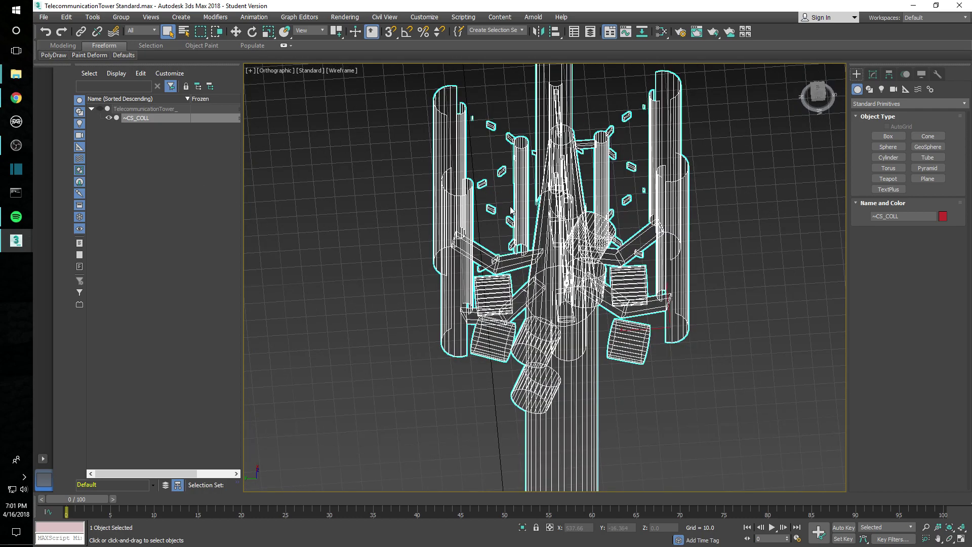